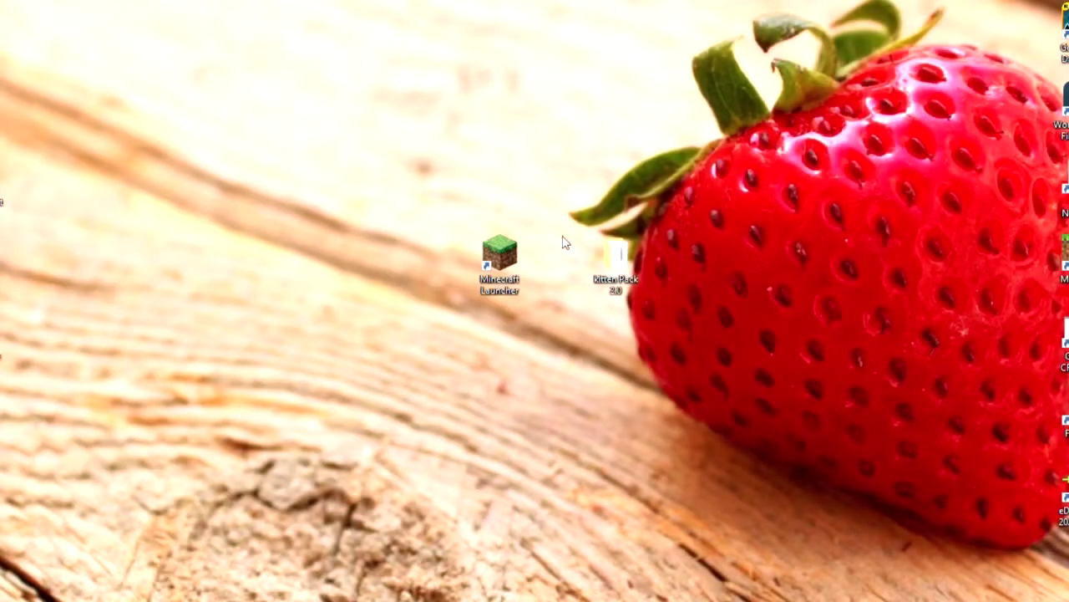
- Select and then deselect the Kitten Pack 2.0 folder icon on the desktop
mouse_move(811, 404)
mouse_down()
mouse_move(673, 222)
mouse_move(489, 83)
mouse_move(539, 72)
mouse_up()
mouse_move(781, 421)
mouse_down()
mouse_move(776, 327)
mouse_move(812, 1)
mouse_move(664, 70)
mouse_move(576, 152)
mouse_up()
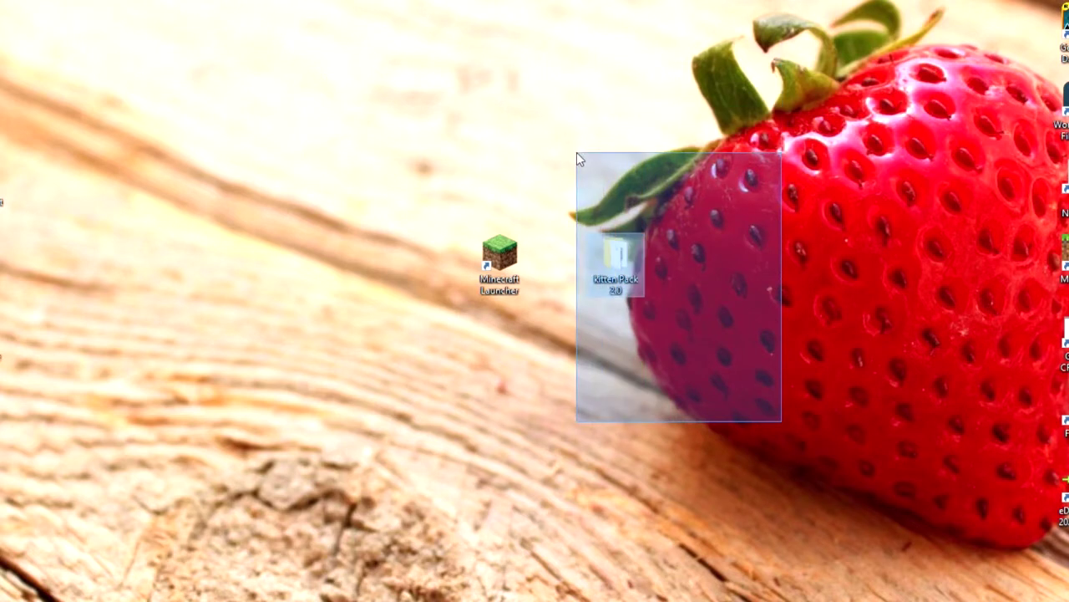
drag(577, 153, 577, 153)
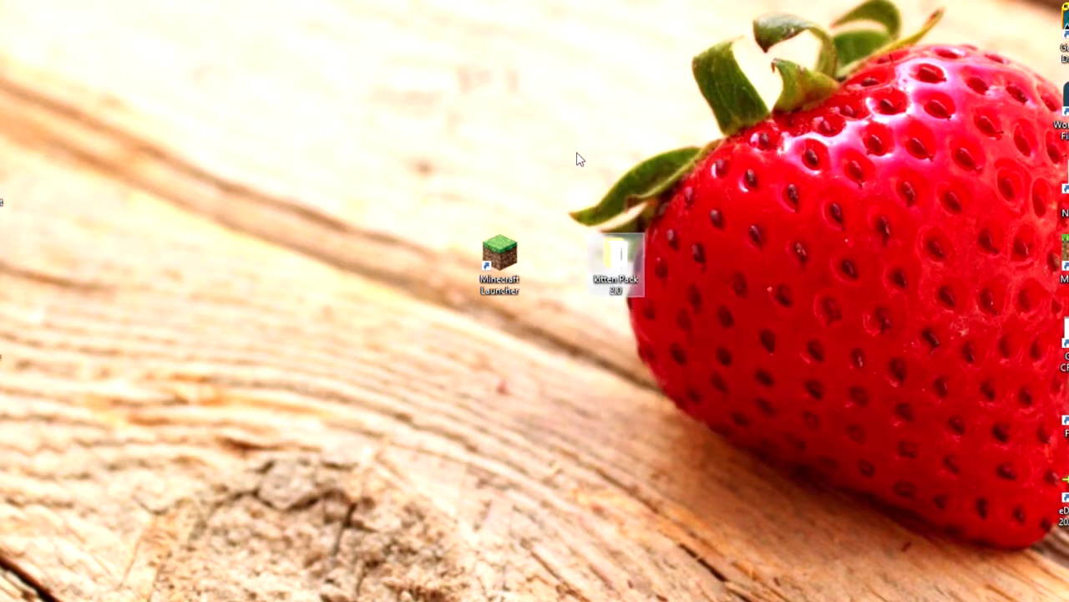
click(659, 375)
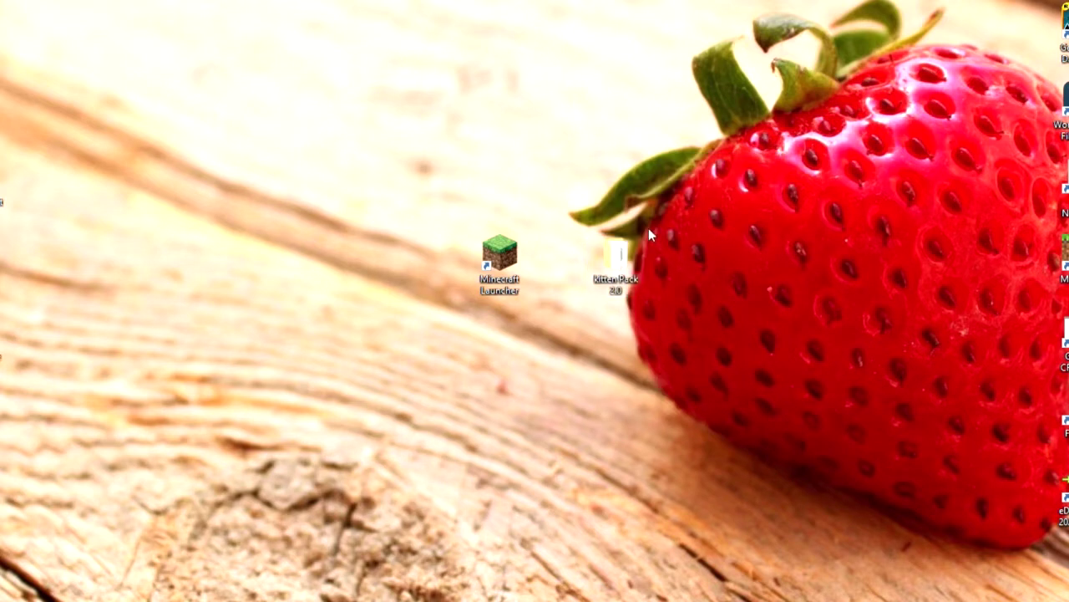
- Bring the Kitten Pack 2.0 folder window into view and look over its three items
mouse_move(628, 288)
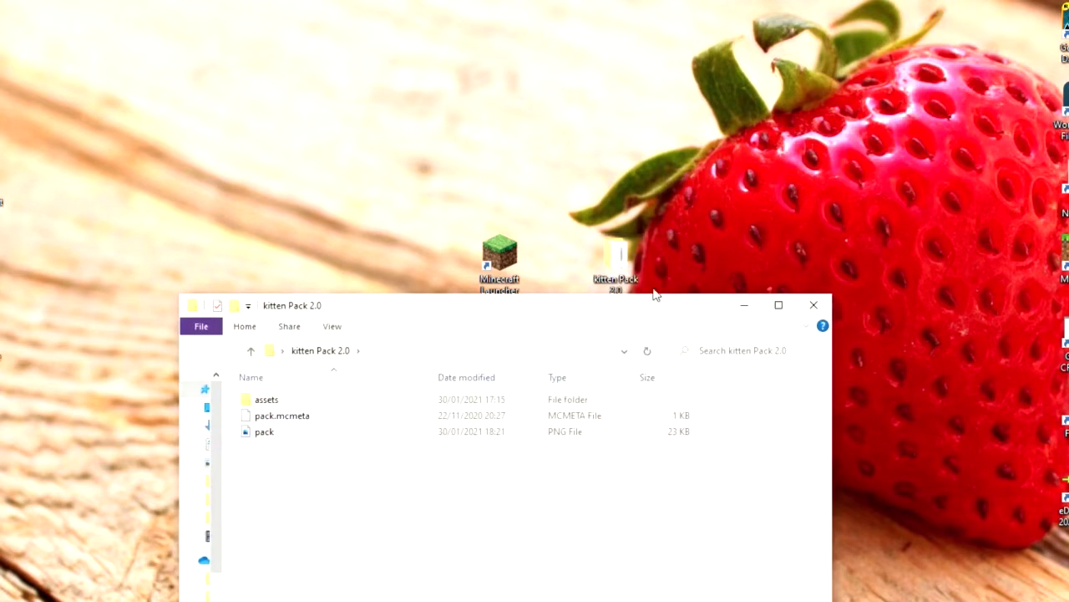
drag(650, 305, 650, 143)
drag(491, 358, 342, 215)
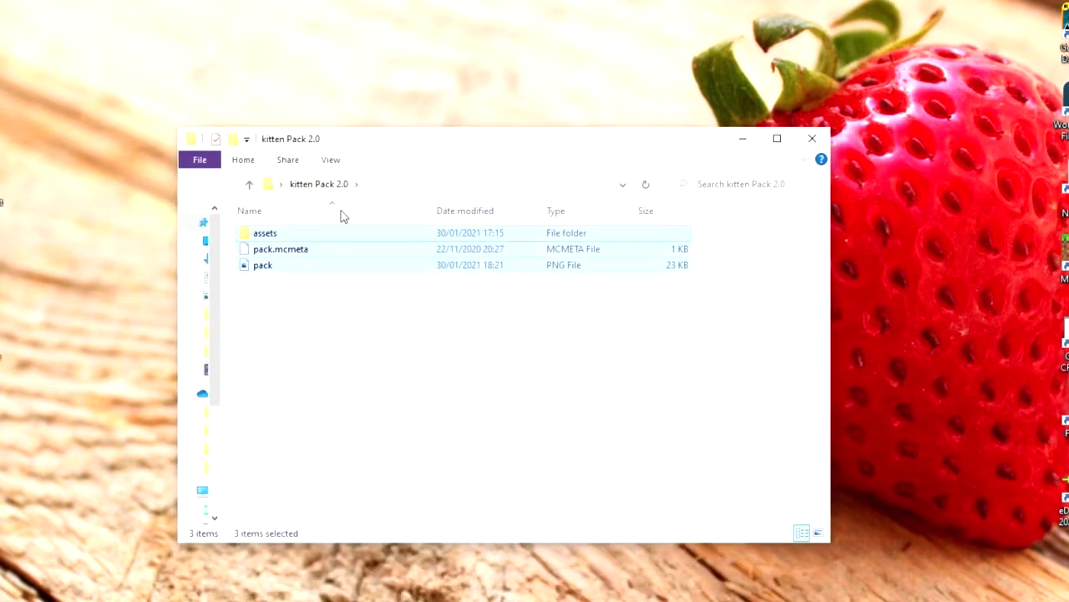
drag(222, 287, 298, 286)
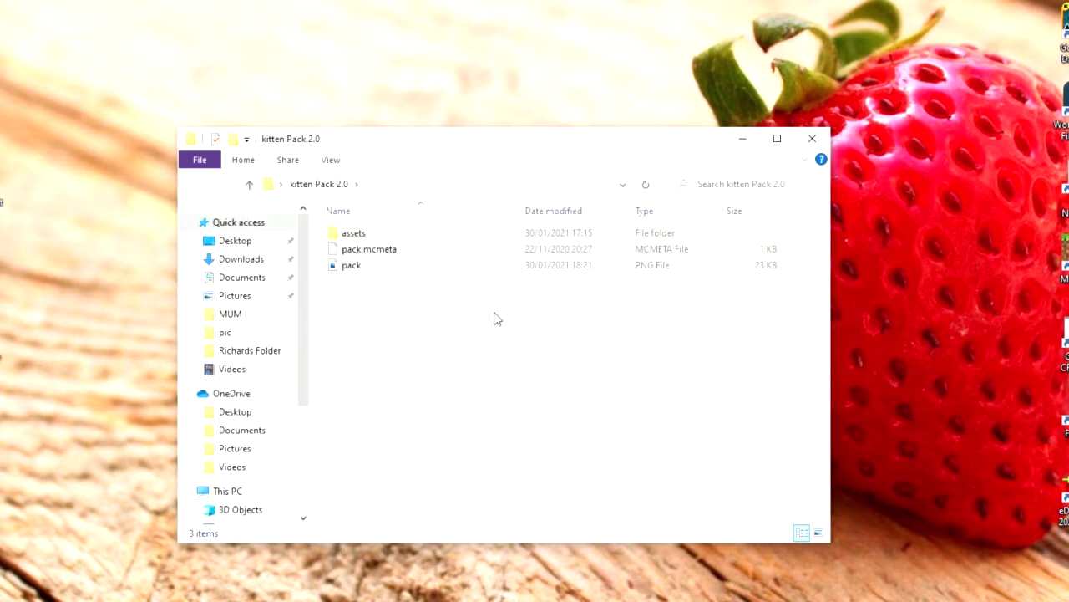
mouse_move(452, 338)
mouse_down()
mouse_move(393, 198)
mouse_move(443, 298)
mouse_up()
- Close the pack folder and show the launcher's Installations list: forge, Latest release, Latest snapshot
click(810, 138)
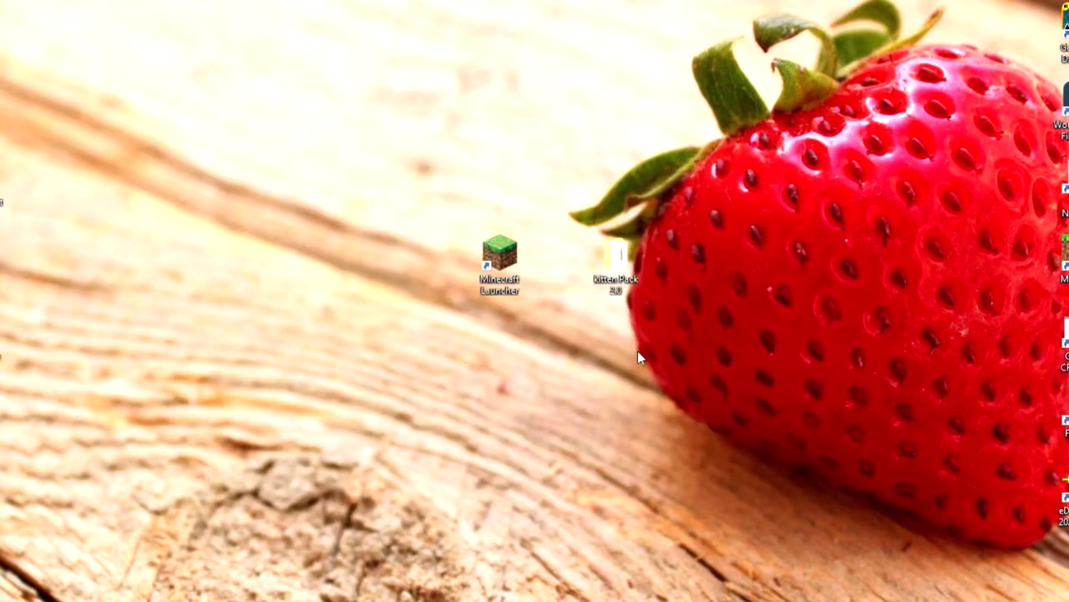
mouse_move(674, 356)
mouse_down()
mouse_move(616, 209)
mouse_move(556, 184)
mouse_up()
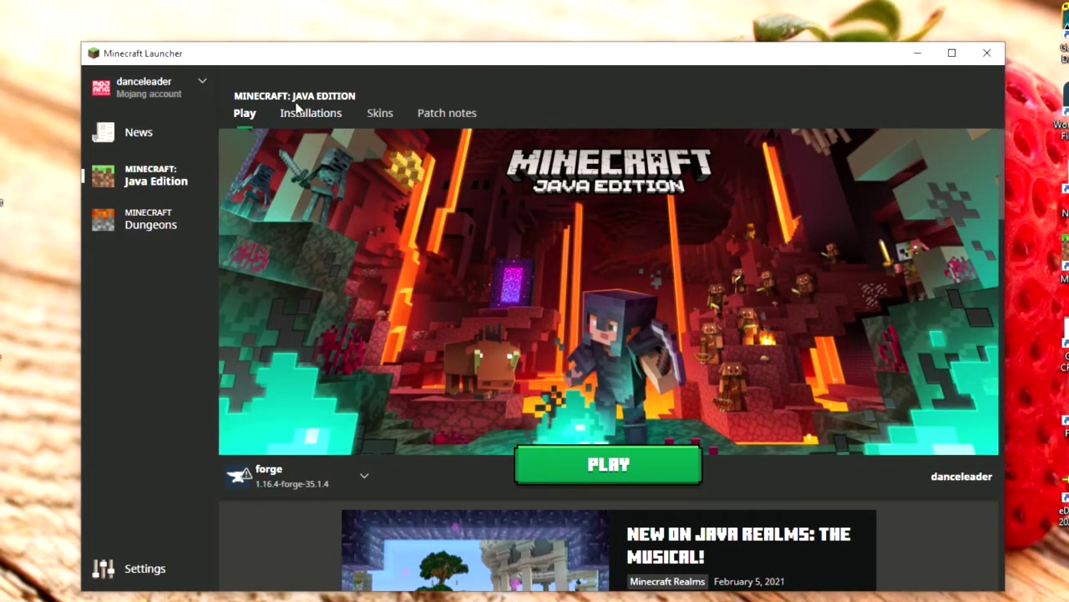
click(318, 121)
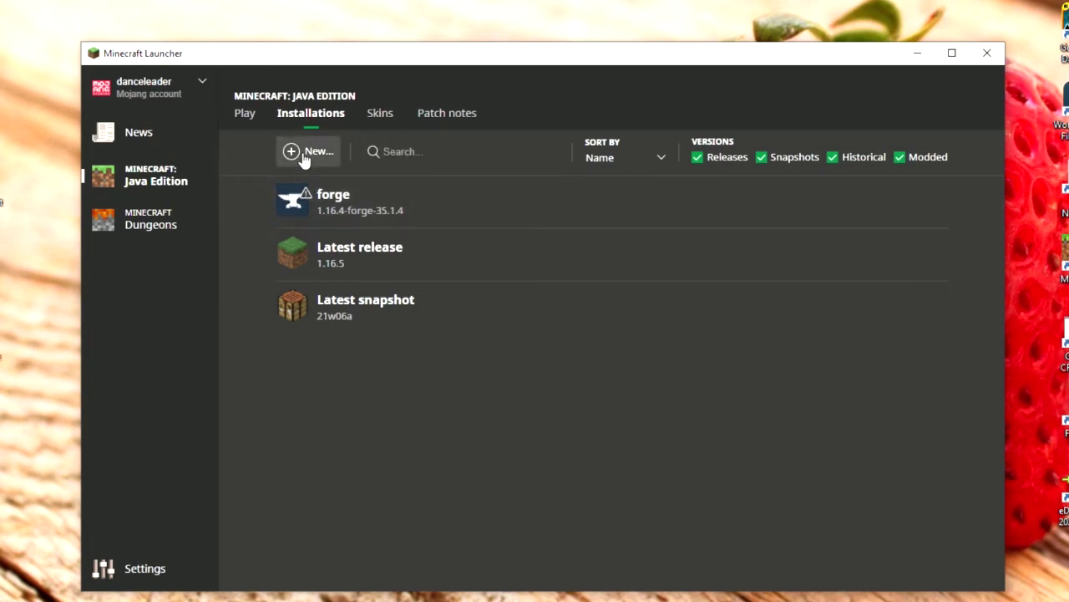
- Start a new installation, enter its name, and give it the Creeper icon
click(303, 155)
click(399, 217)
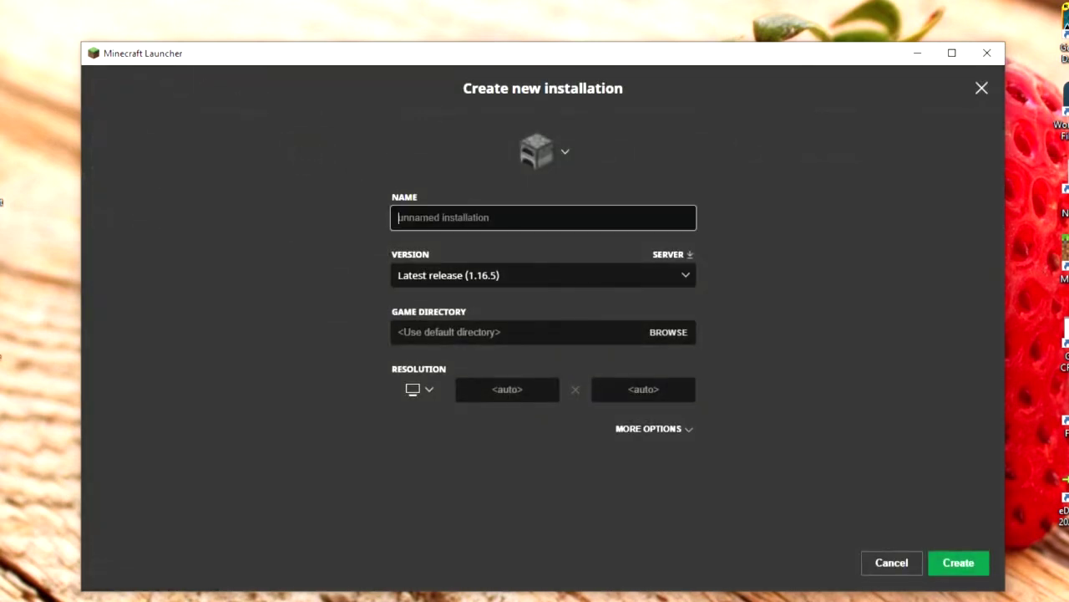
text(Megapopdevz)
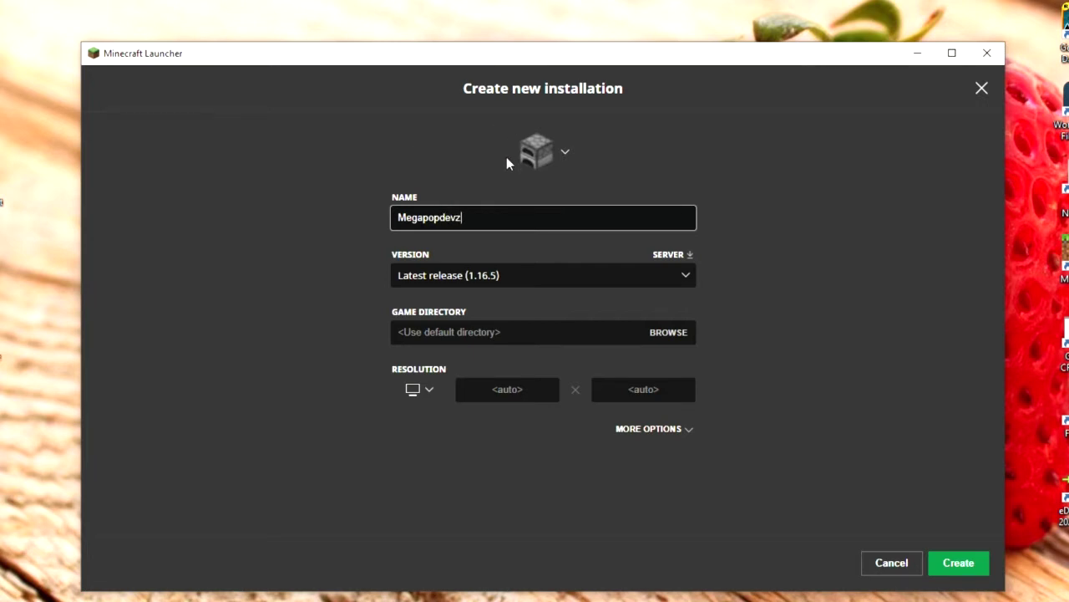
click(553, 148)
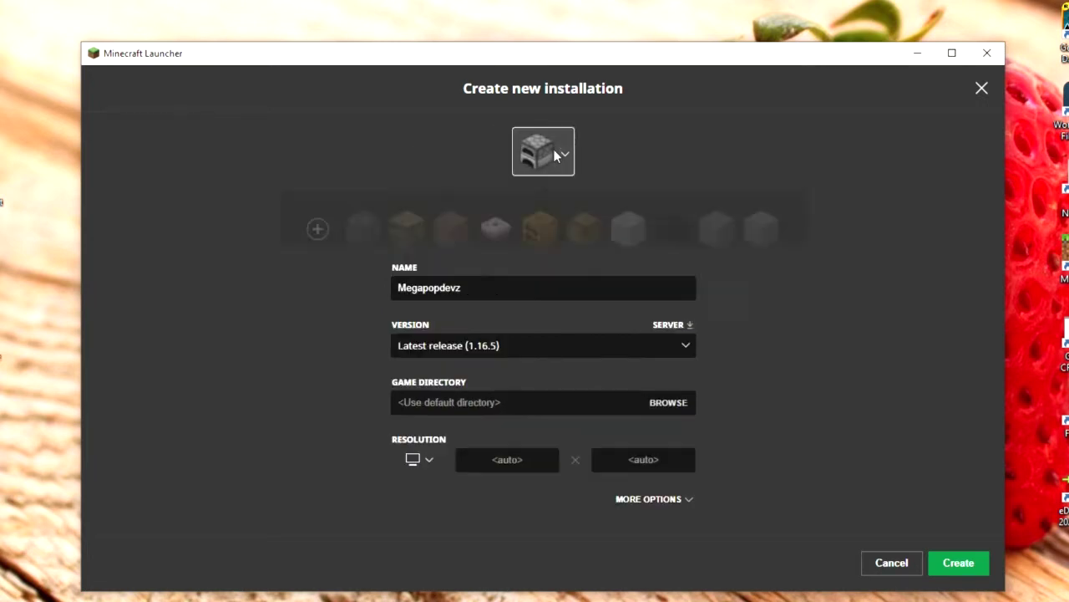
click(360, 276)
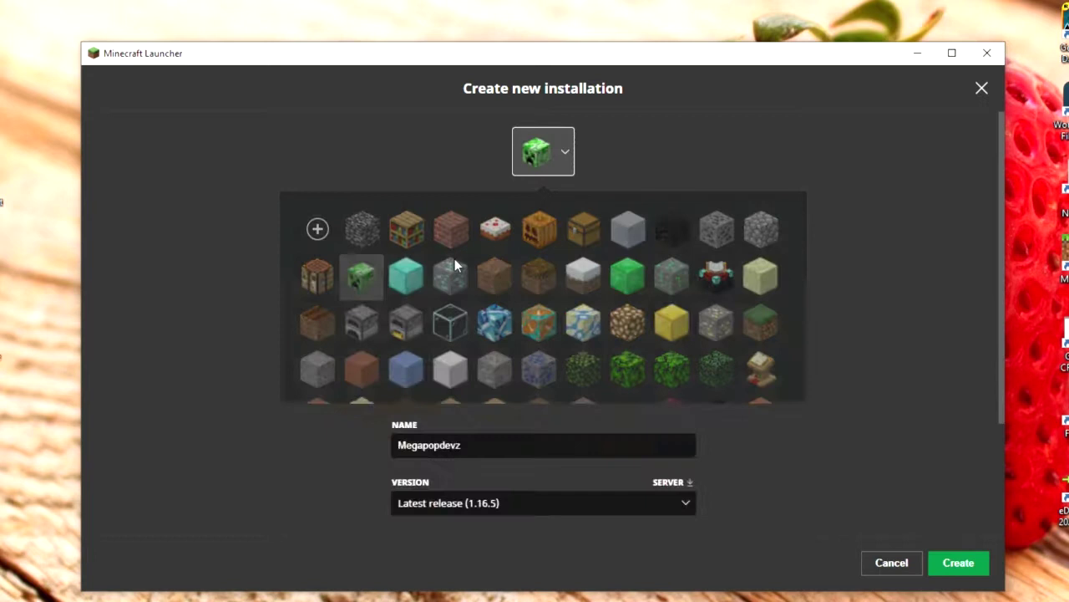
- Set the installation to release 1.16.4 at 2560x1440 resolution and create it
click(629, 281)
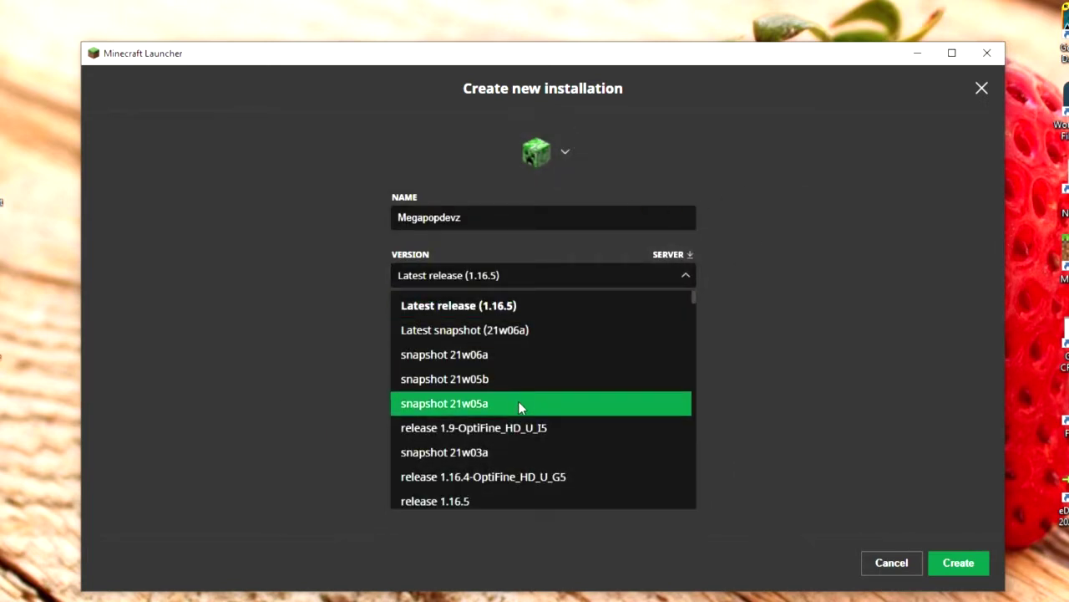
scroll(518, 402, down, 5)
scroll(520, 400, down, 2)
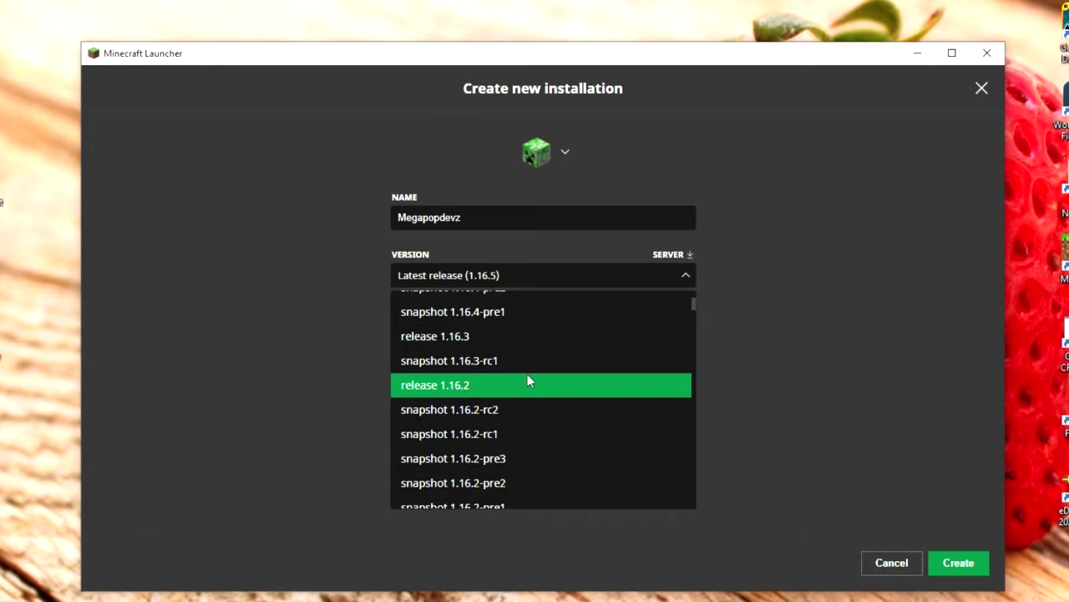
scroll(525, 384, up, 2)
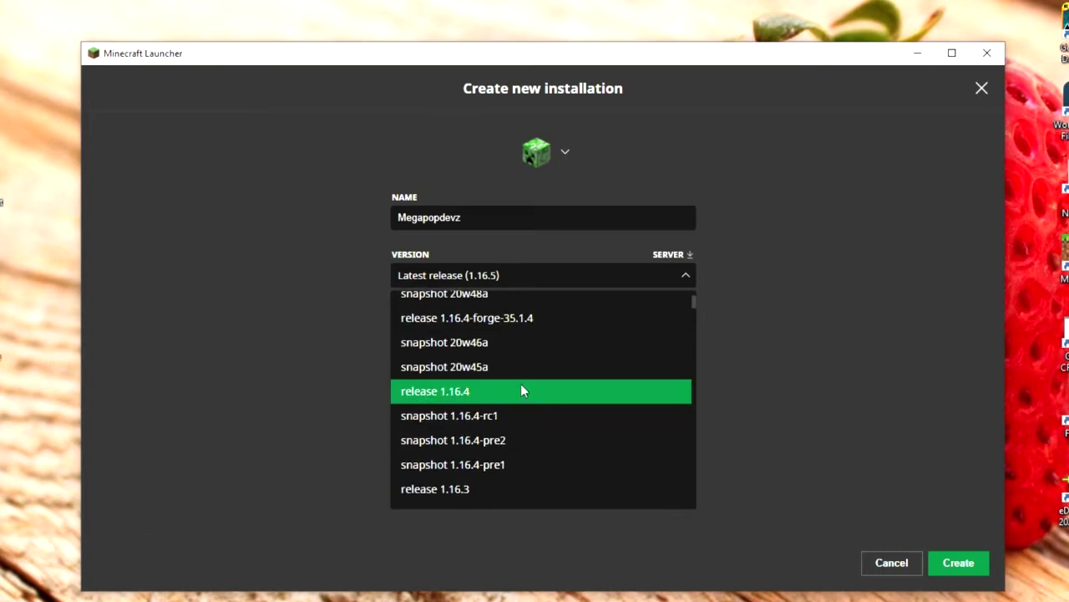
click(458, 396)
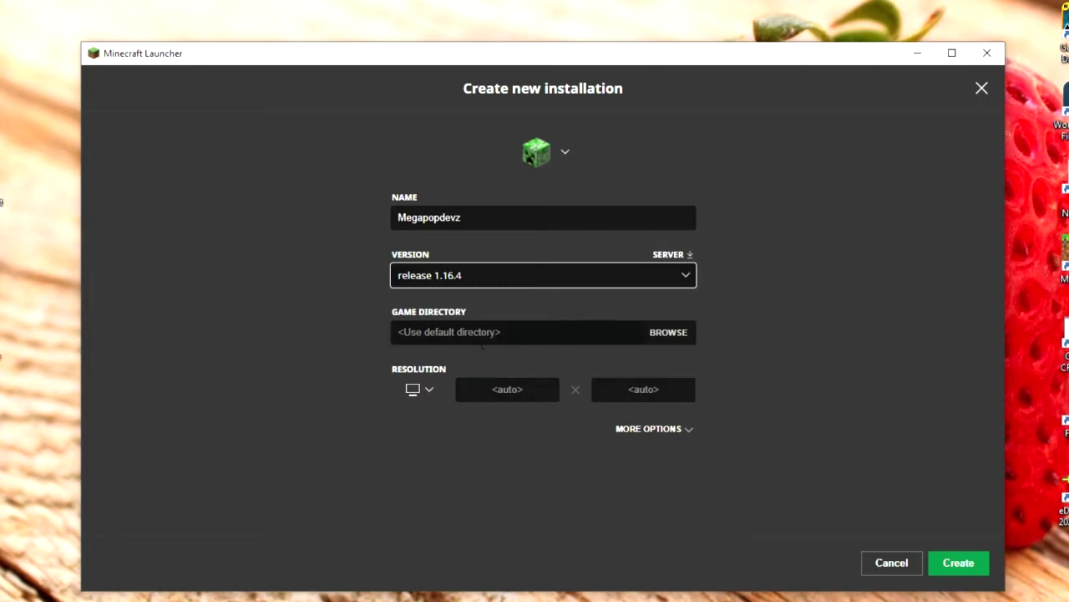
click(509, 387)
click(422, 391)
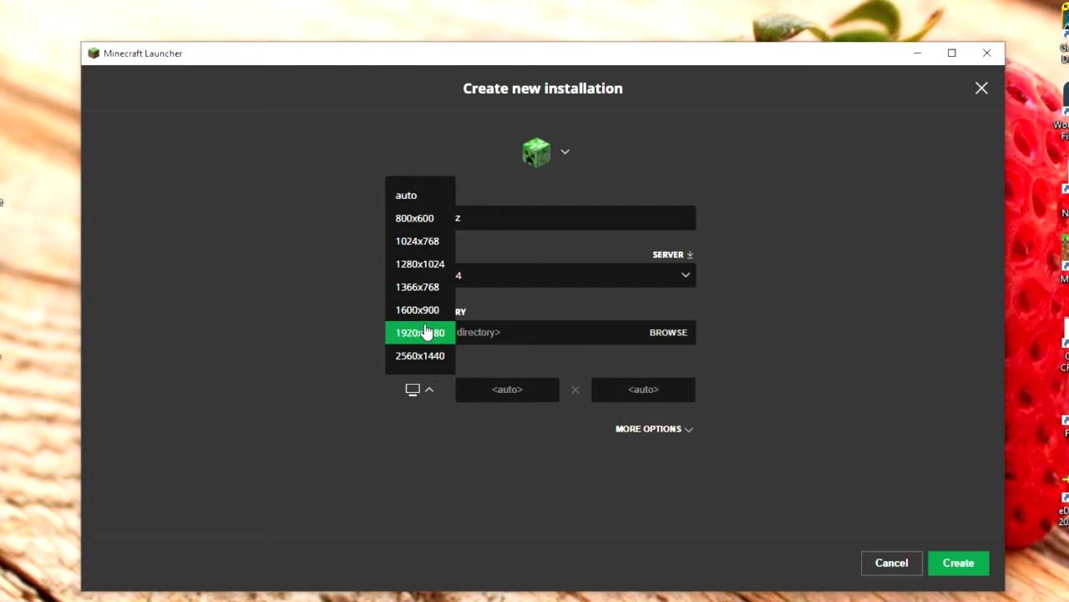
click(423, 355)
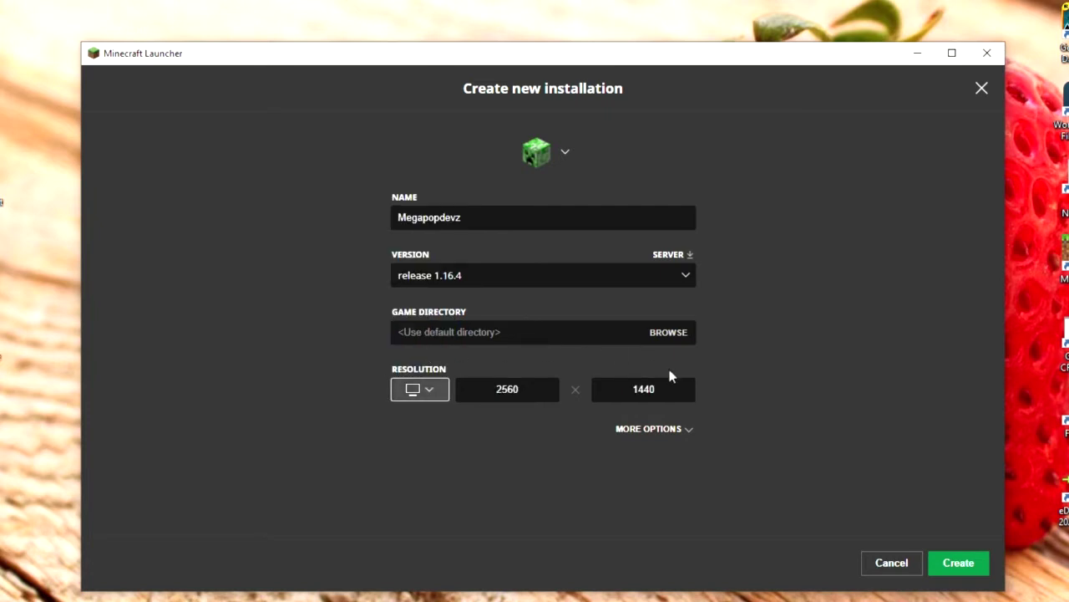
click(952, 564)
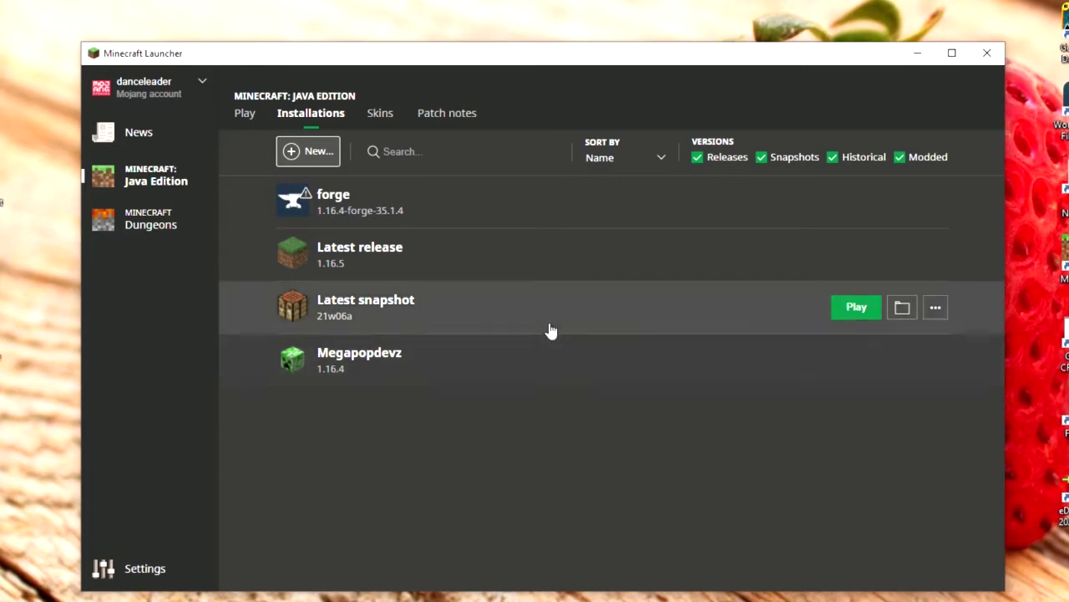
- Return to the Play page, then run Appdata from the Windows Run dialog
click(253, 114)
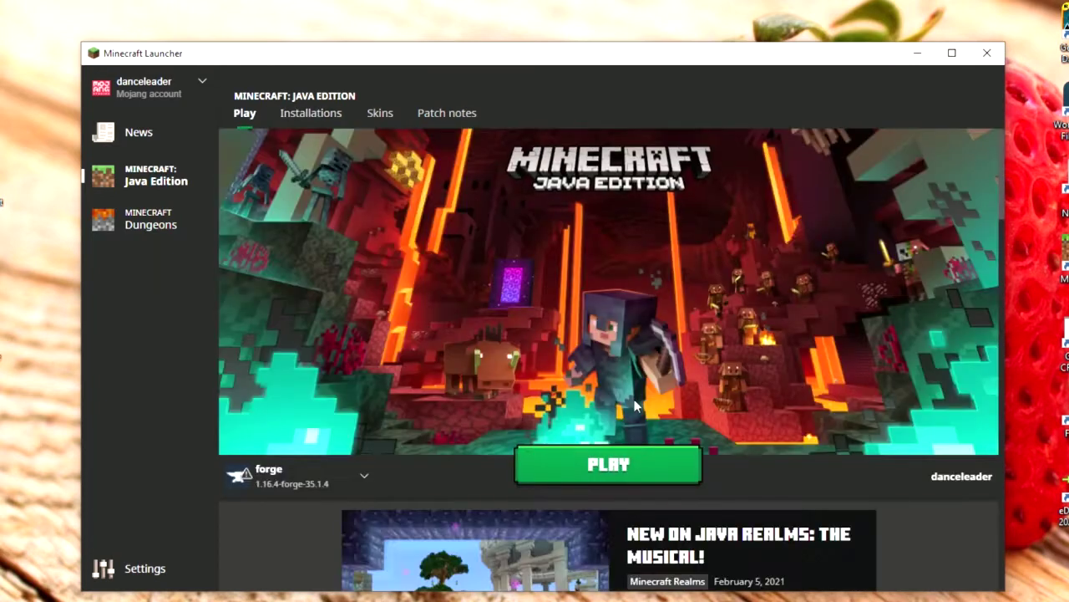
key(super)
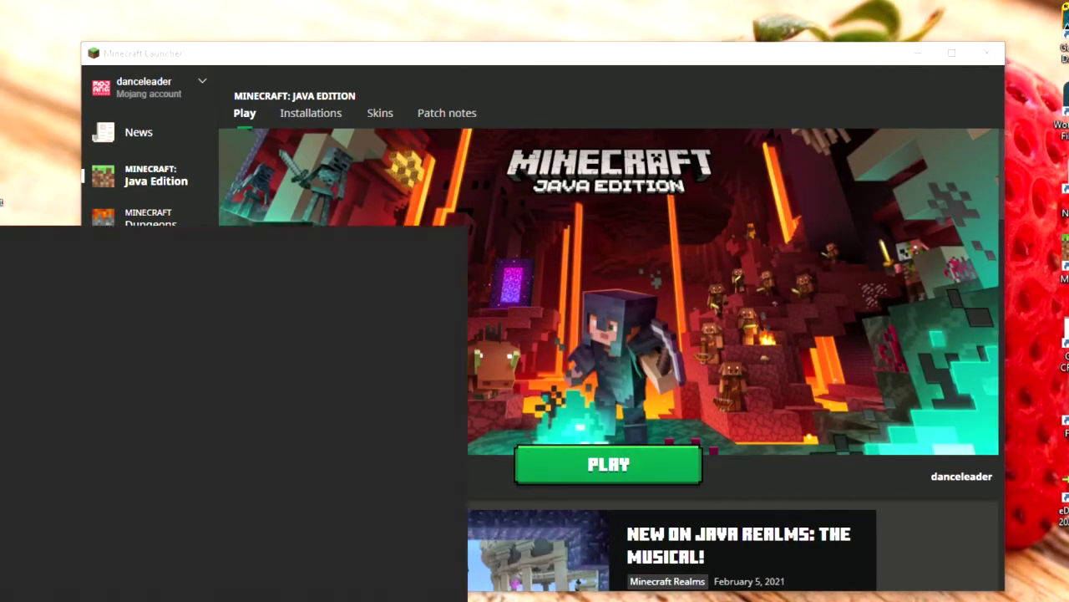
text(run)
key(Return)
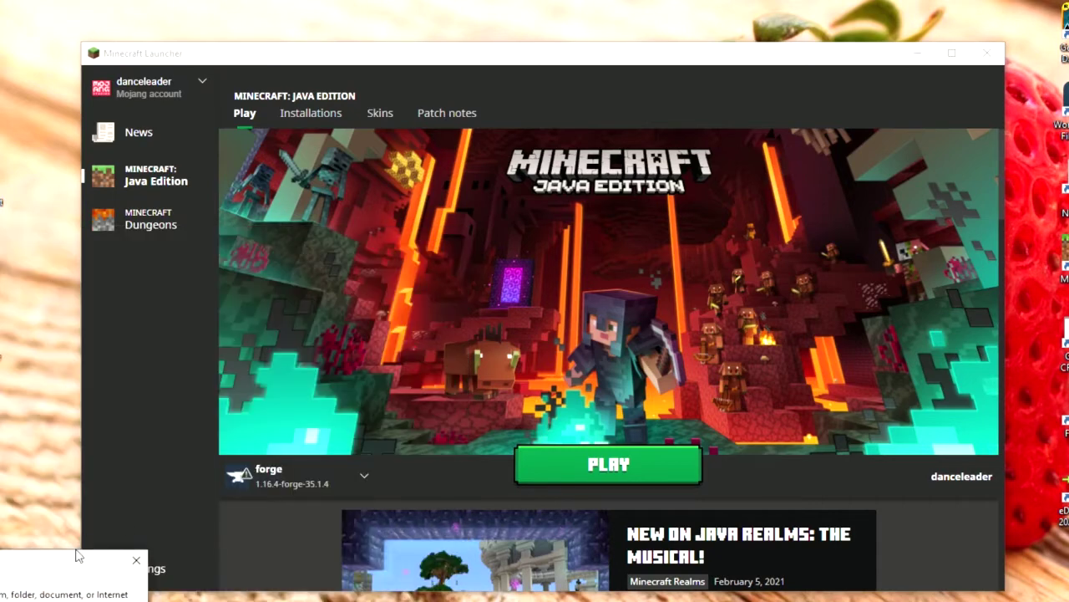
drag(253, 511, 614, 257)
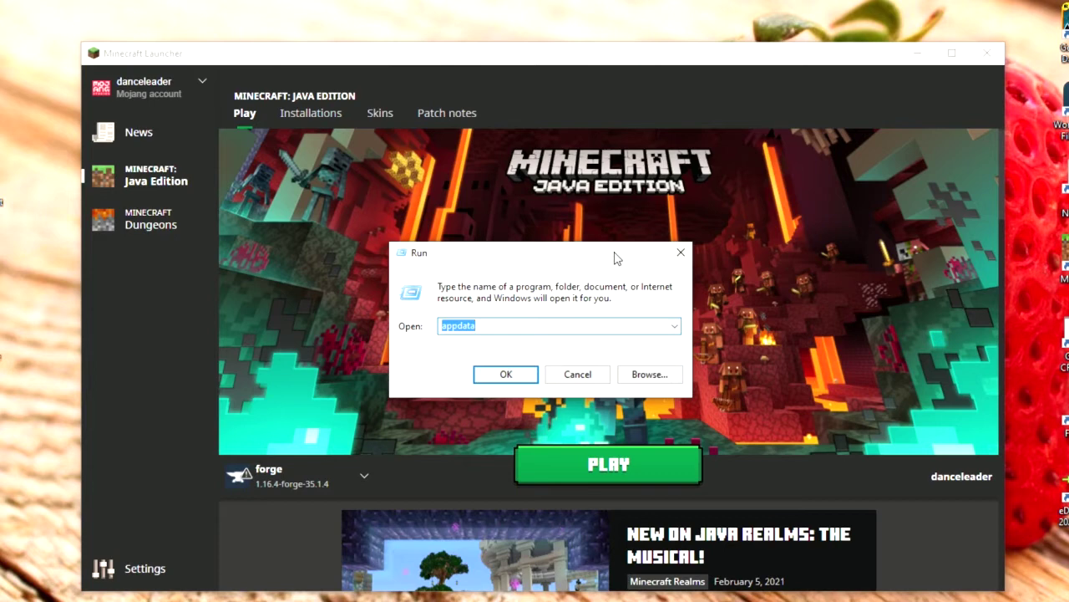
key(BackSpace)
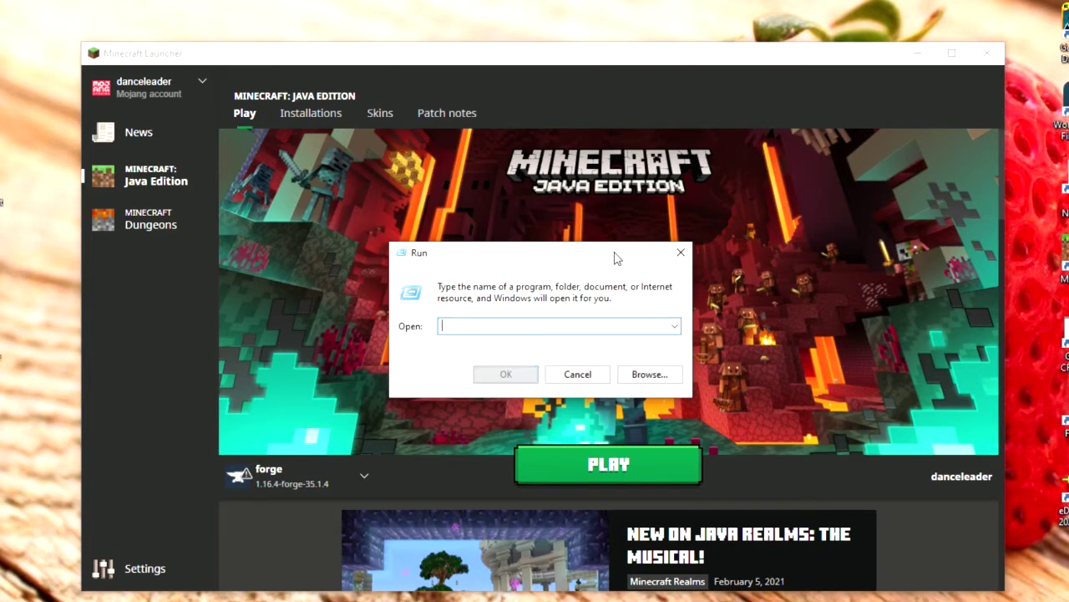
text(A)
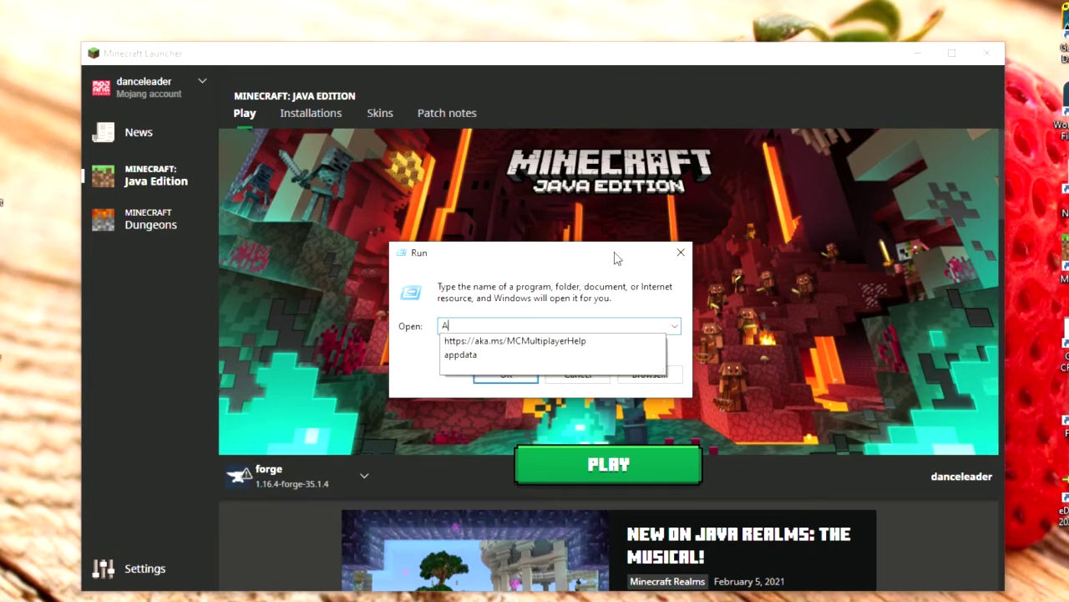
text(ppdata)
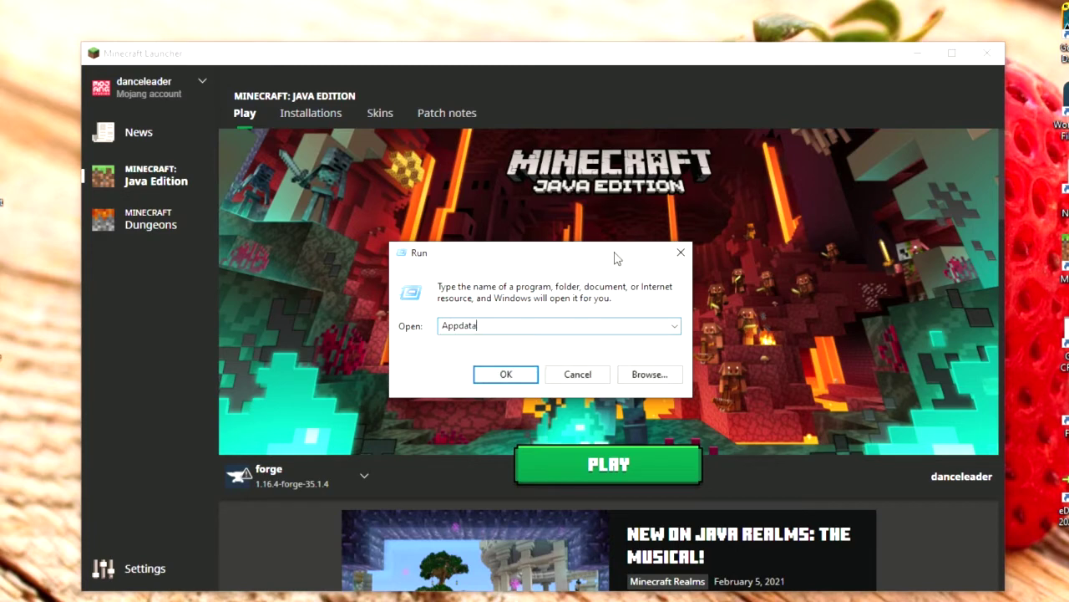
key(Return)
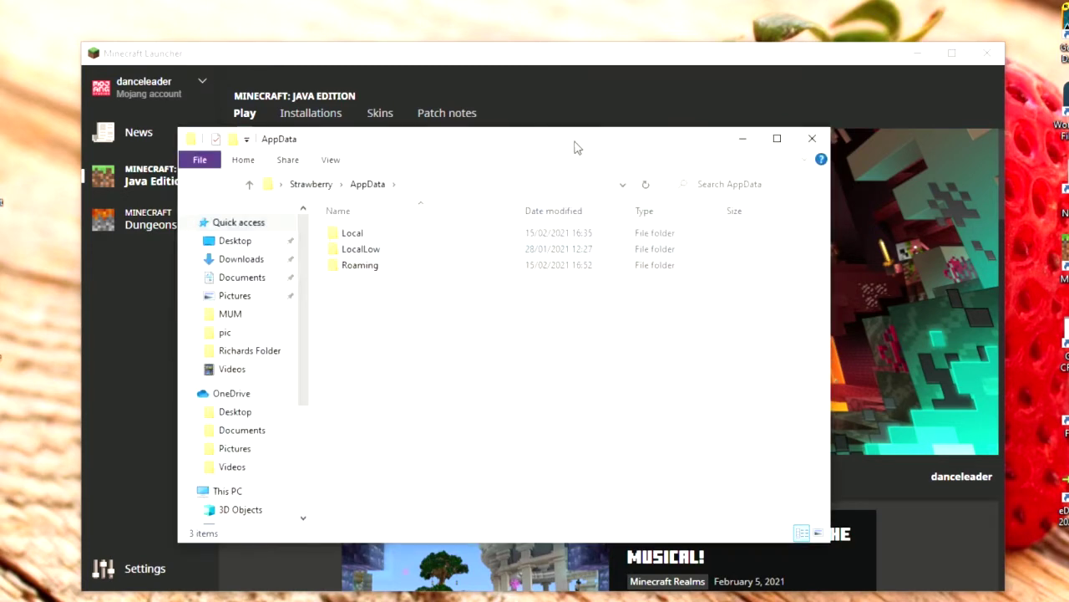
- Go through Roaming and .minecraft into the resourcepacks folder
drag(574, 150, 655, 157)
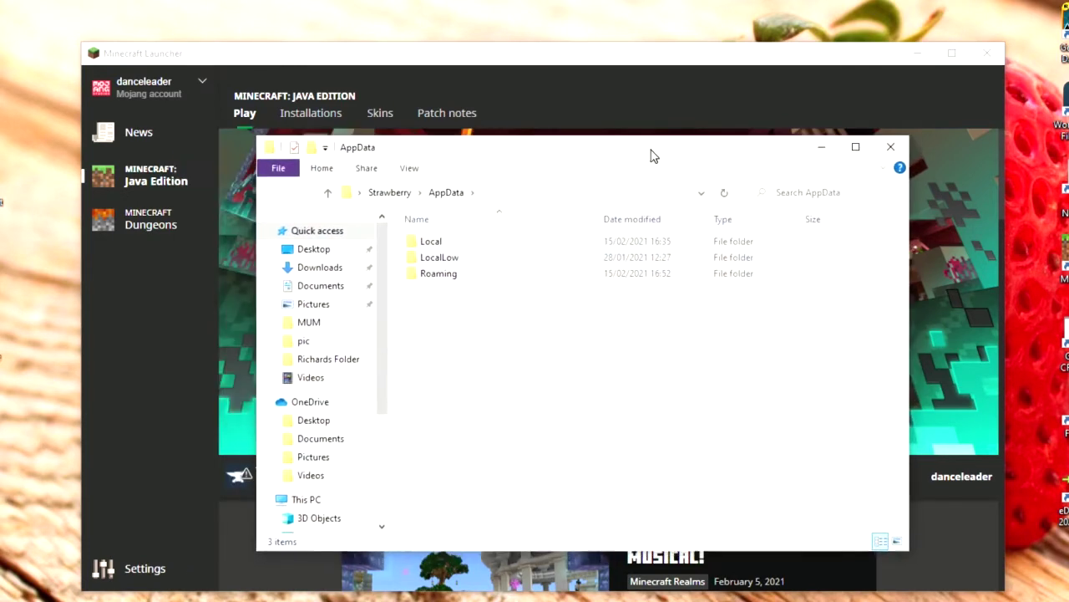
double_click(525, 274)
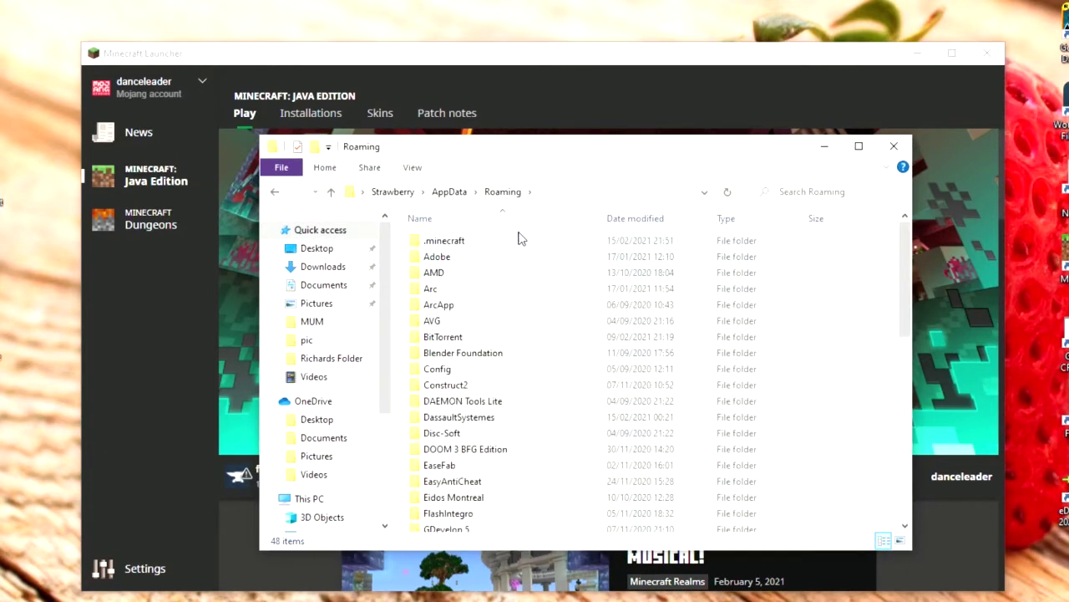
double_click(513, 244)
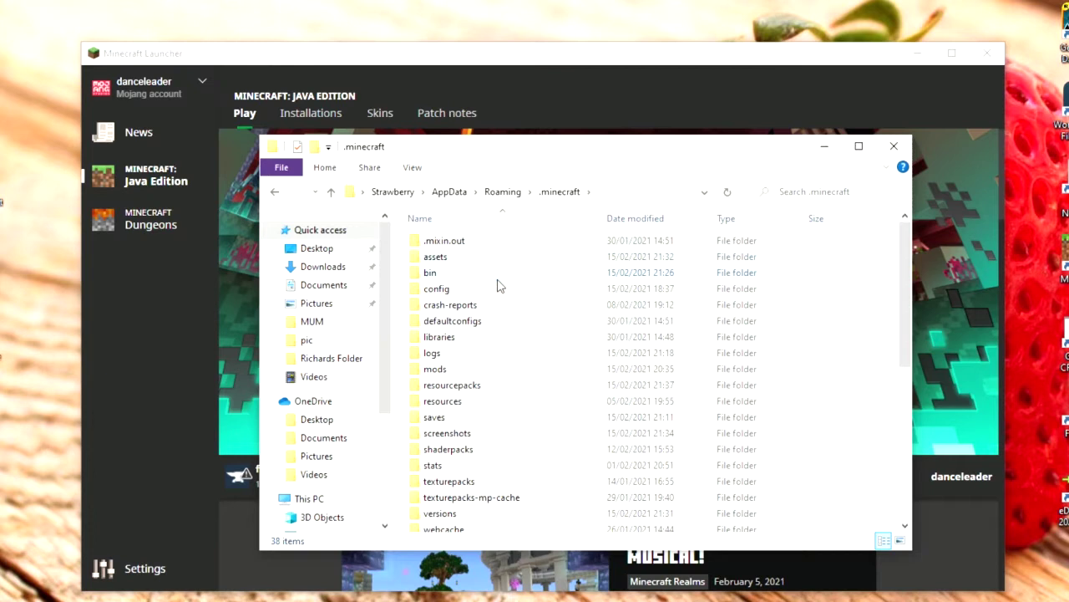
click(478, 392)
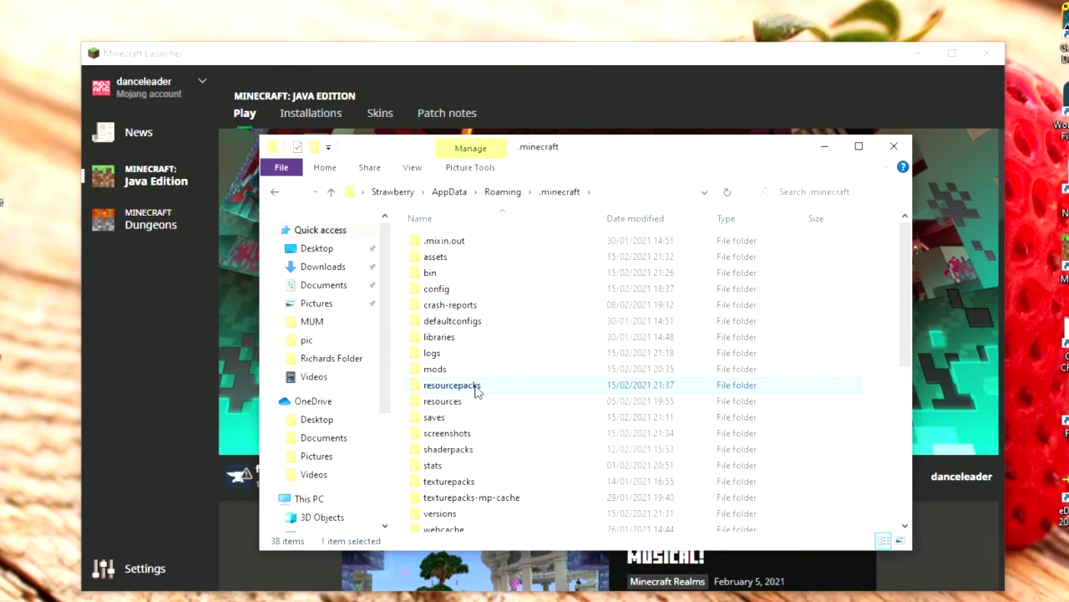
double_click(477, 392)
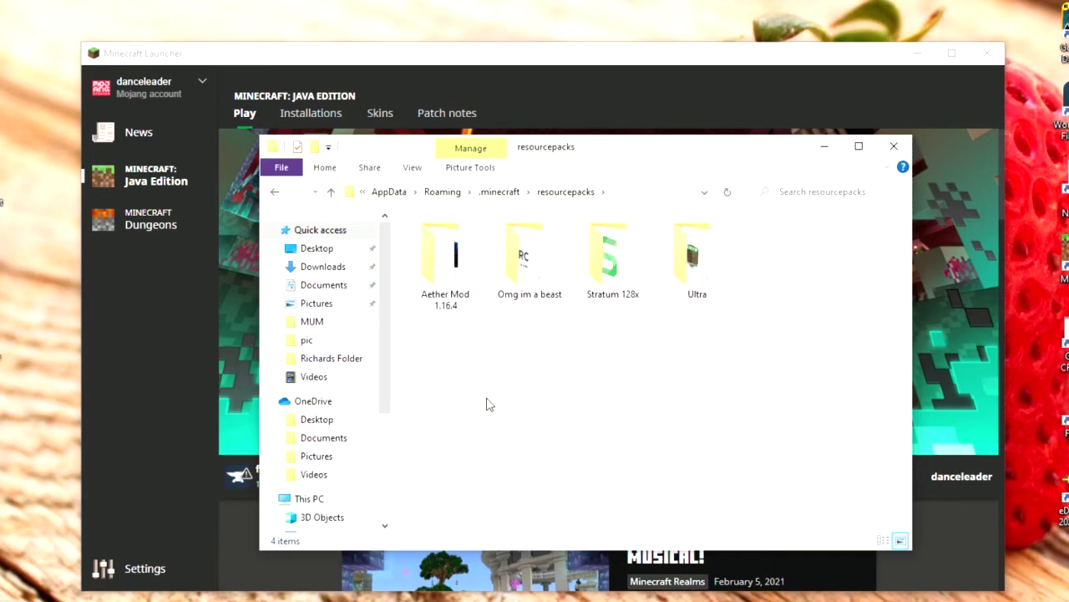
- Minimize the launcher, arrange the windows, and drag kitten Pack 2.0 into resourcepacks
click(928, 53)
mouse_move(458, 460)
mouse_down()
mouse_move(422, 296)
mouse_move(420, 124)
mouse_move(323, 125)
mouse_up()
mouse_move(511, 360)
mouse_down()
mouse_move(350, 146)
mouse_move(467, 248)
mouse_move(456, 328)
mouse_up()
mouse_move(677, 156)
mouse_down()
mouse_move(647, 366)
mouse_move(655, 340)
mouse_up()
drag(622, 265, 625, 118)
drag(651, 336, 680, 214)
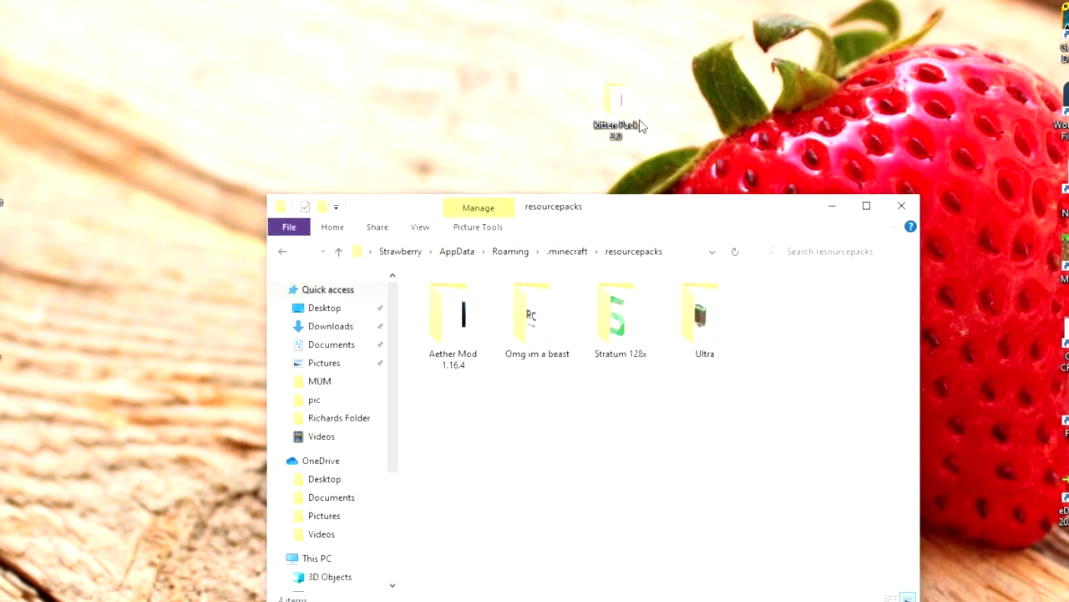
mouse_move(611, 120)
mouse_down()
mouse_move(671, 248)
mouse_move(735, 306)
mouse_move(801, 335)
mouse_move(756, 368)
mouse_move(610, 408)
mouse_up()
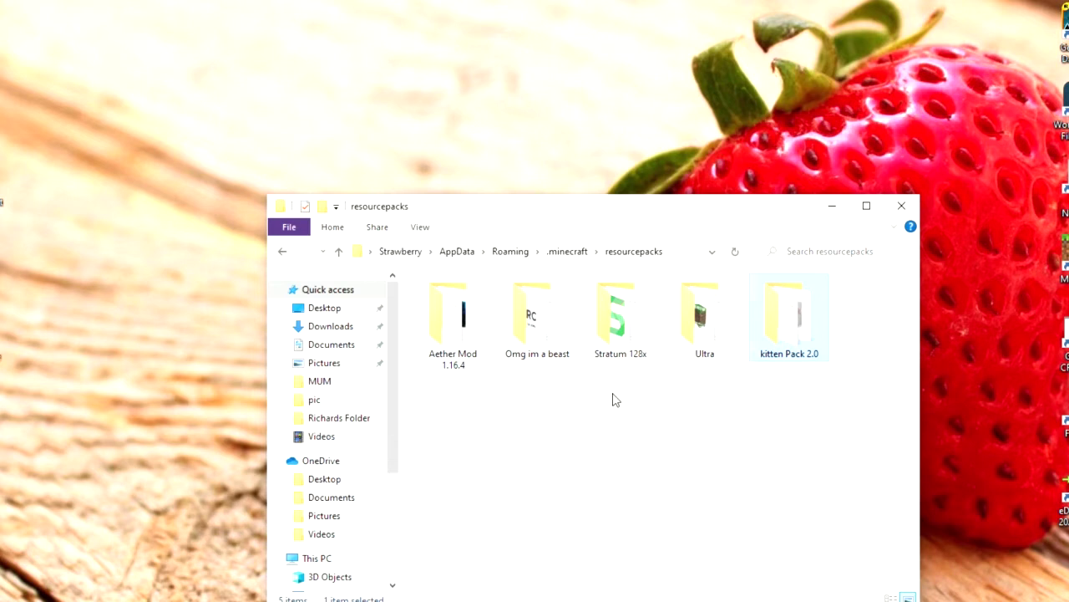
- Refresh the resourcepacks folder so kitten Pack 2.0 appears among its five packs
mouse_move(769, 415)
mouse_down()
mouse_move(807, 232)
mouse_move(839, 205)
mouse_move(804, 370)
mouse_up()
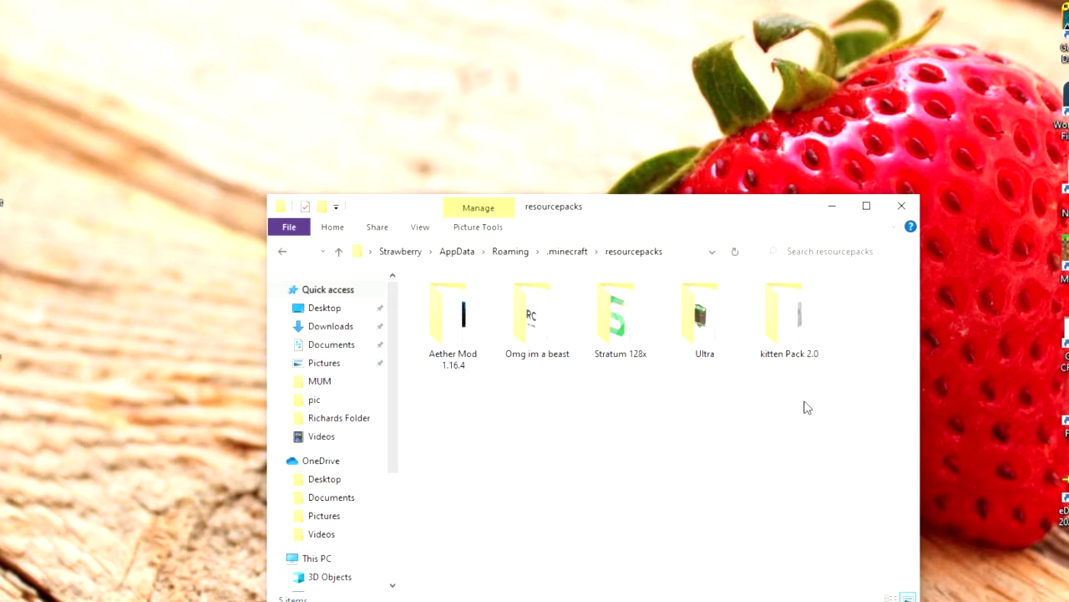
drag(818, 393, 788, 333)
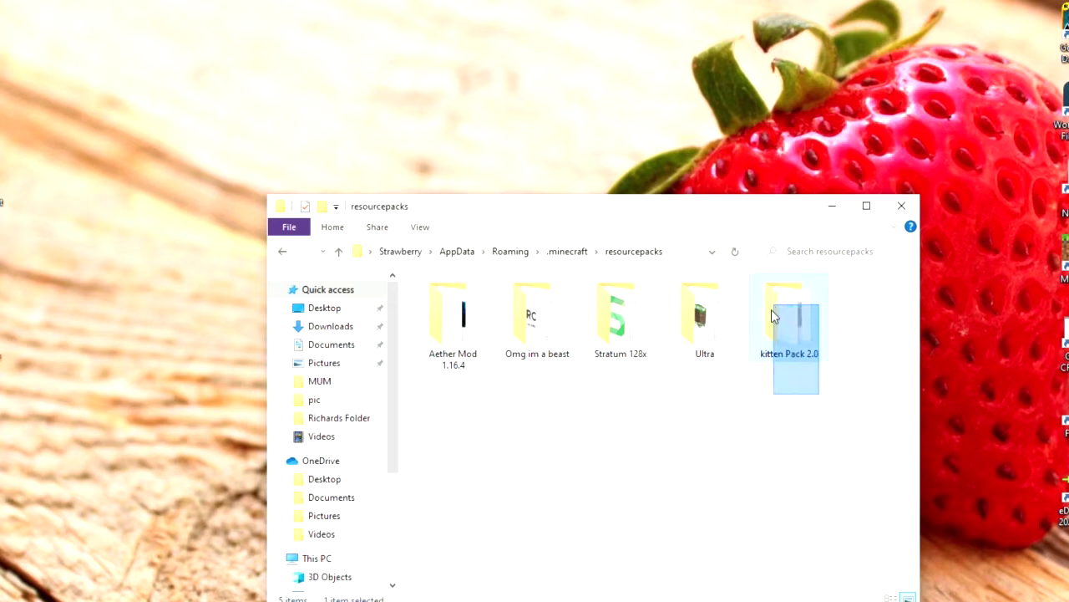
drag(773, 314, 781, 382)
right_click(781, 381)
right_click(675, 392)
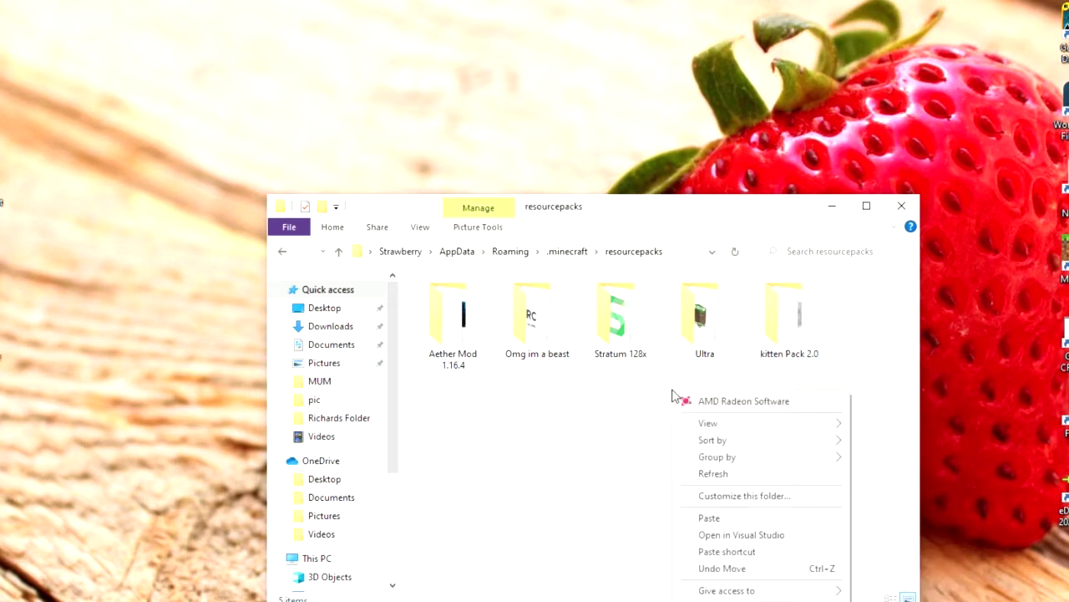
click(666, 218)
mouse_move(666, 218)
mouse_down()
mouse_move(649, 125)
mouse_move(604, 80)
mouse_up()
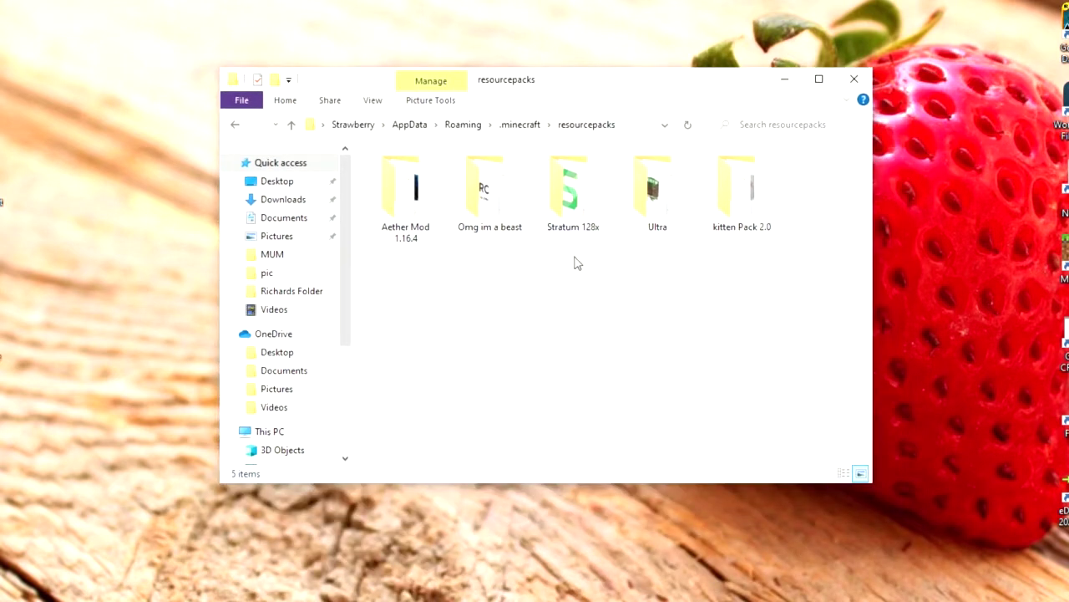
right_click(601, 248)
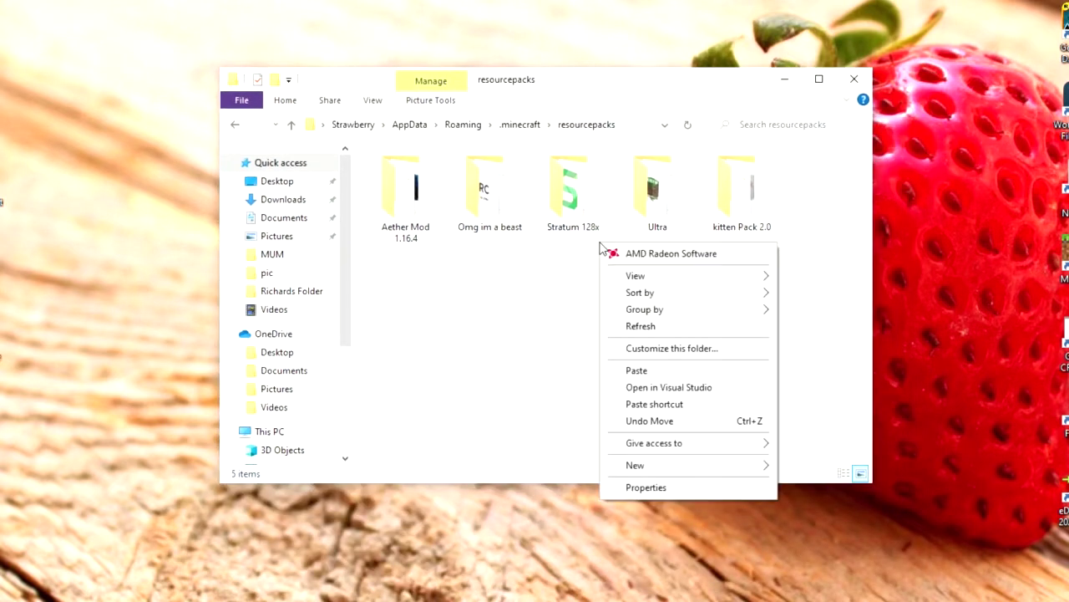
click(654, 331)
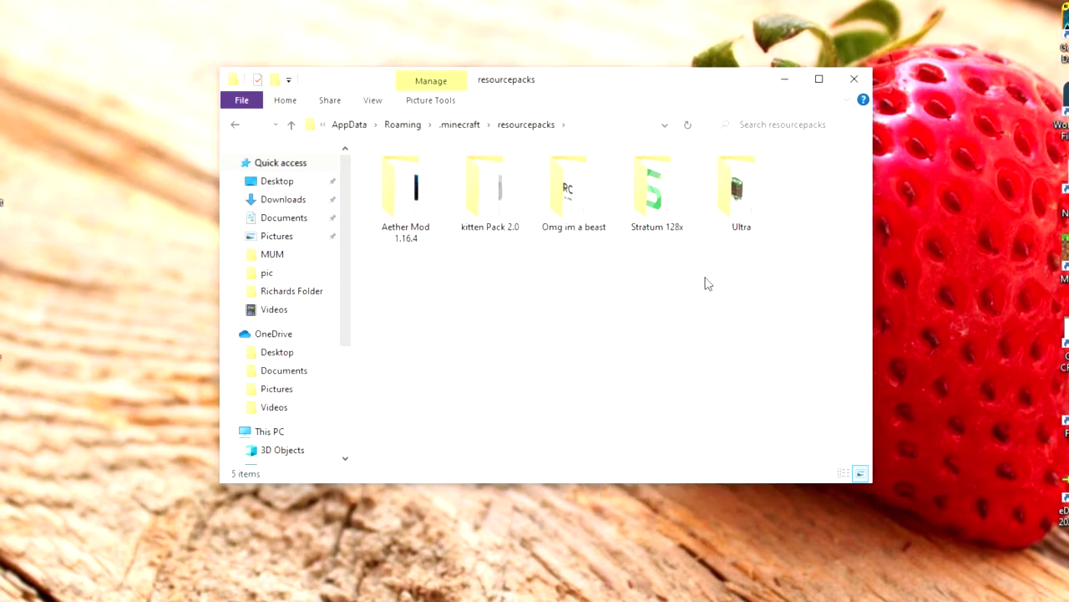
- Close the folder window and pick Megapopdevz 1.16.4 as the installation to play
click(859, 82)
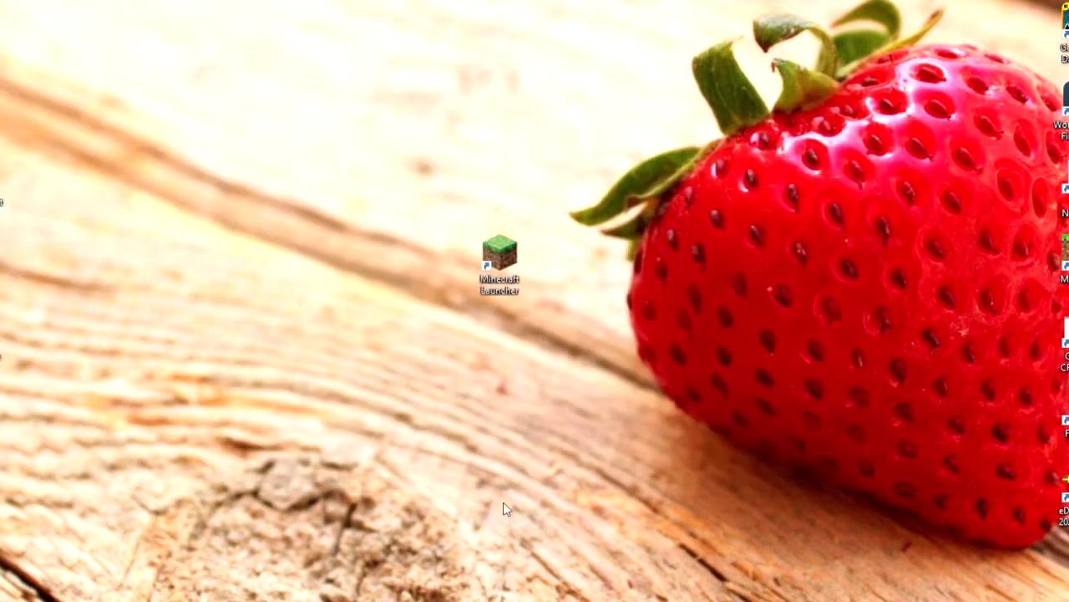
drag(516, 271, 569, 272)
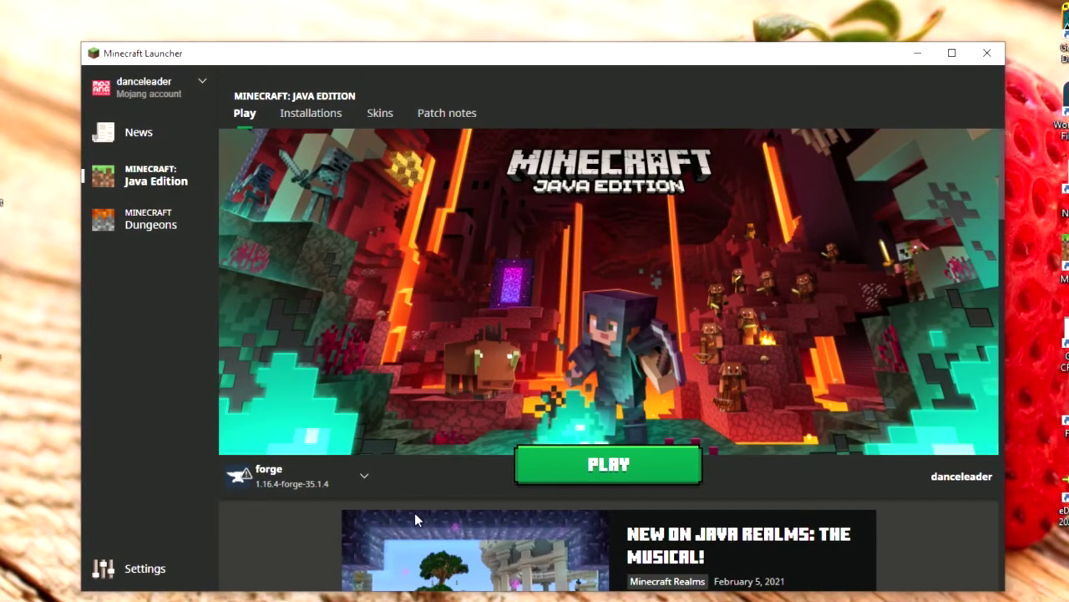
click(313, 483)
click(293, 355)
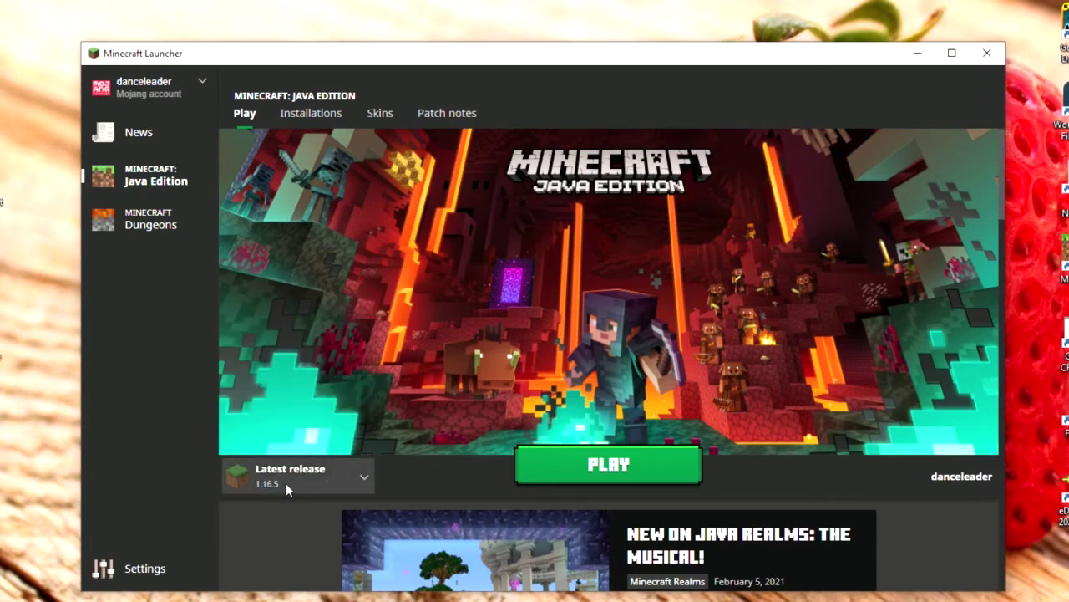
click(310, 489)
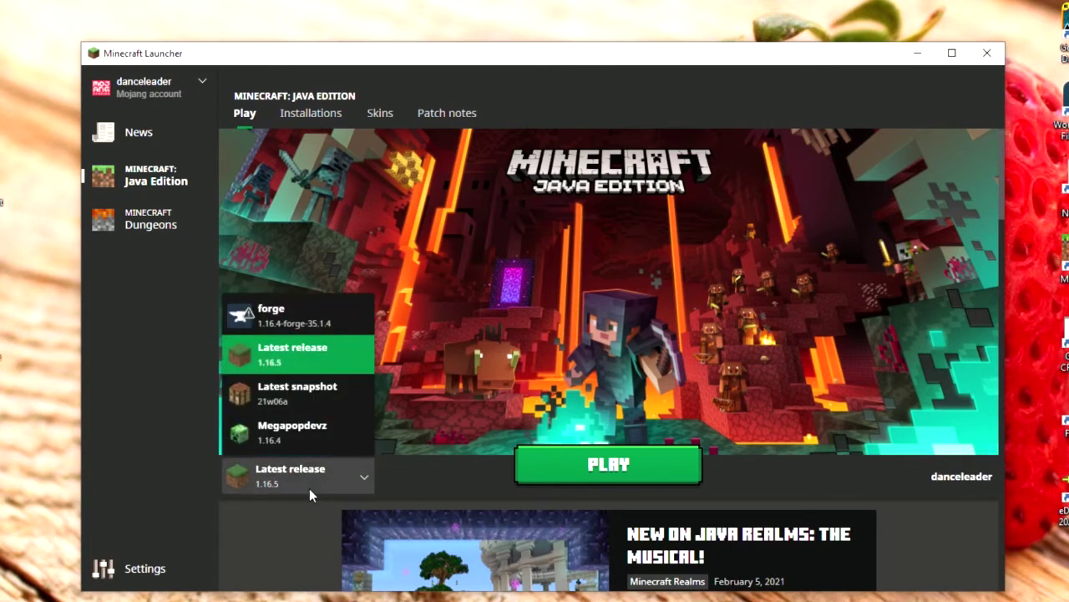
click(363, 437)
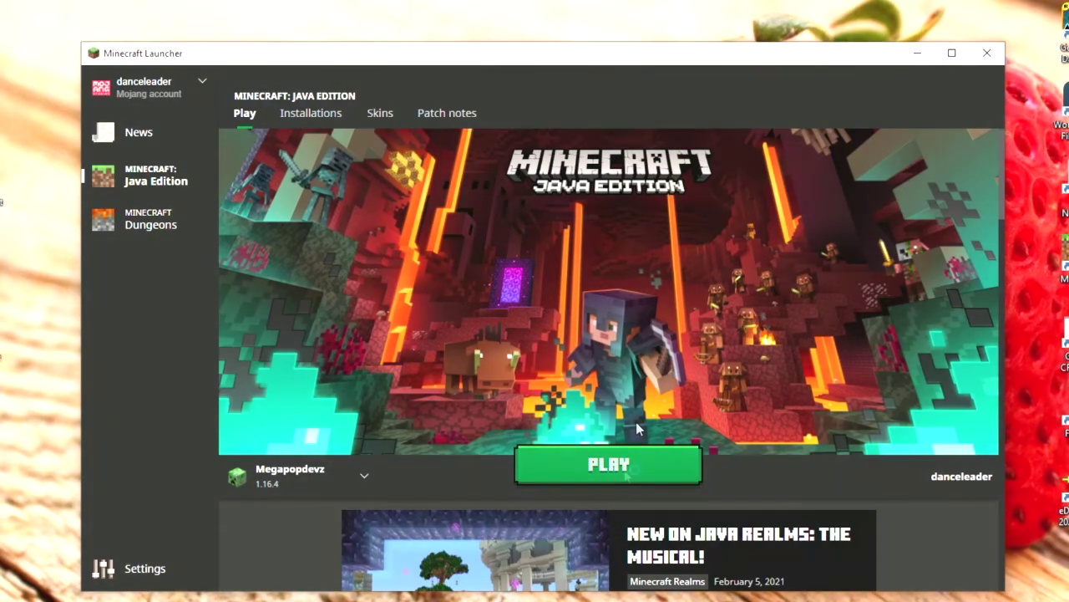
- Launch Megapopdevz 1.16.4 with PLAY, minimizing the launcher and relaunching while it loads
click(625, 473)
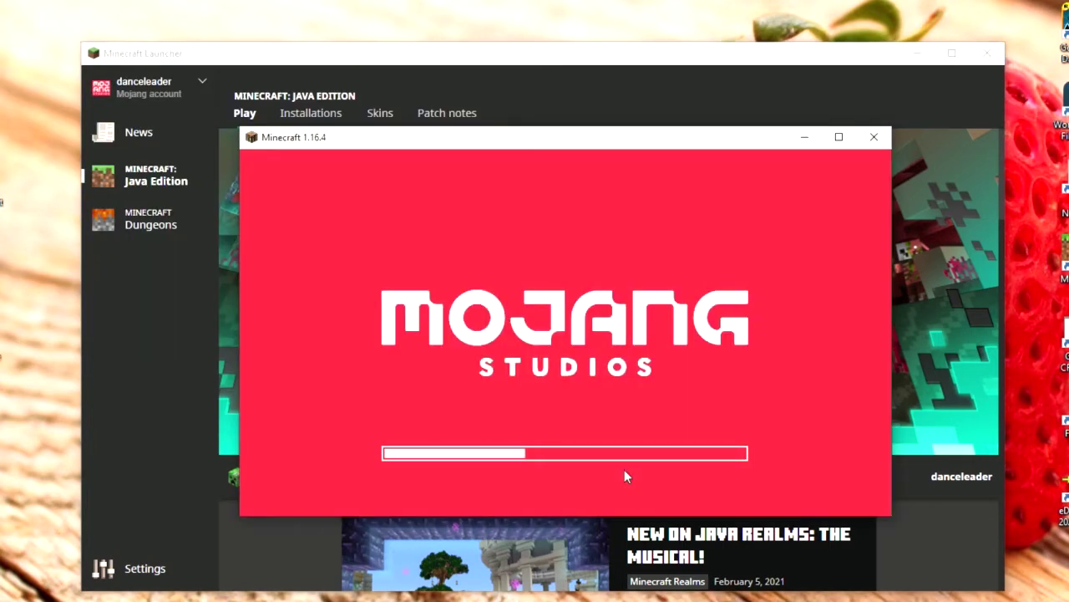
click(917, 52)
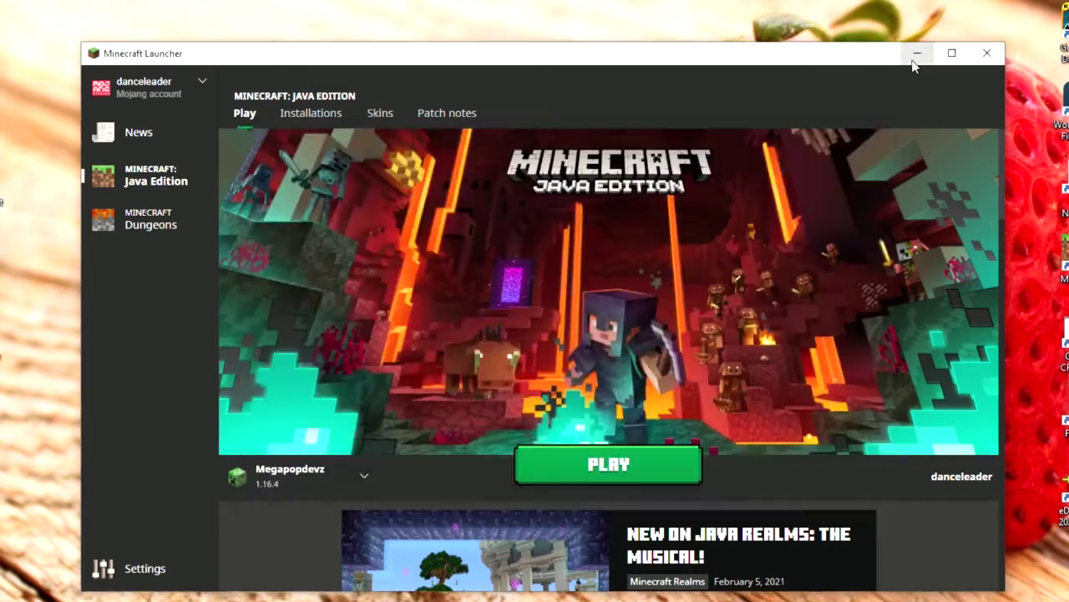
drag(658, 150, 665, 139)
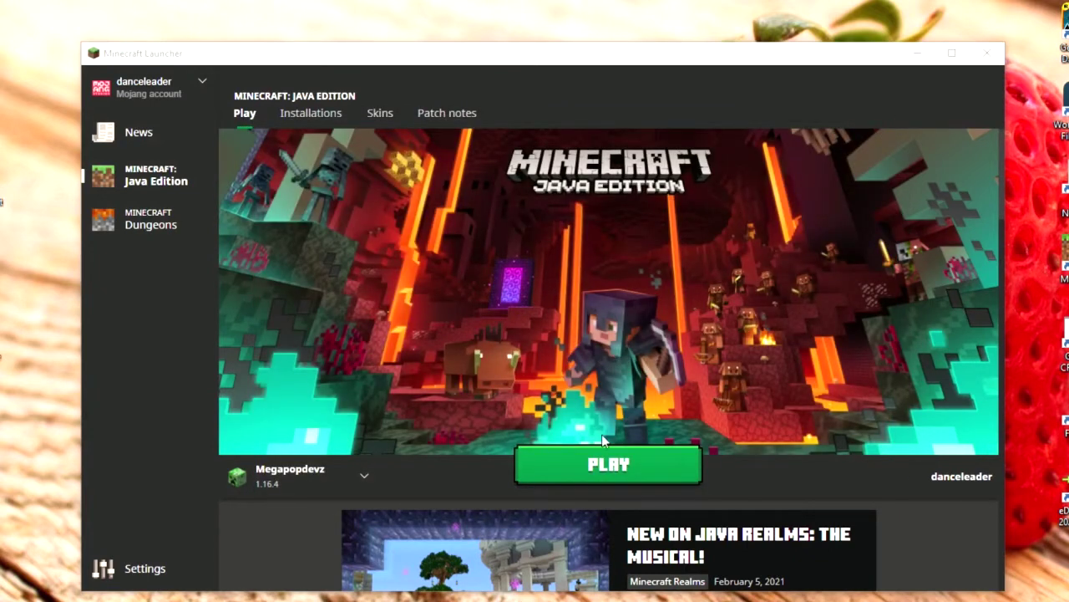
click(573, 461)
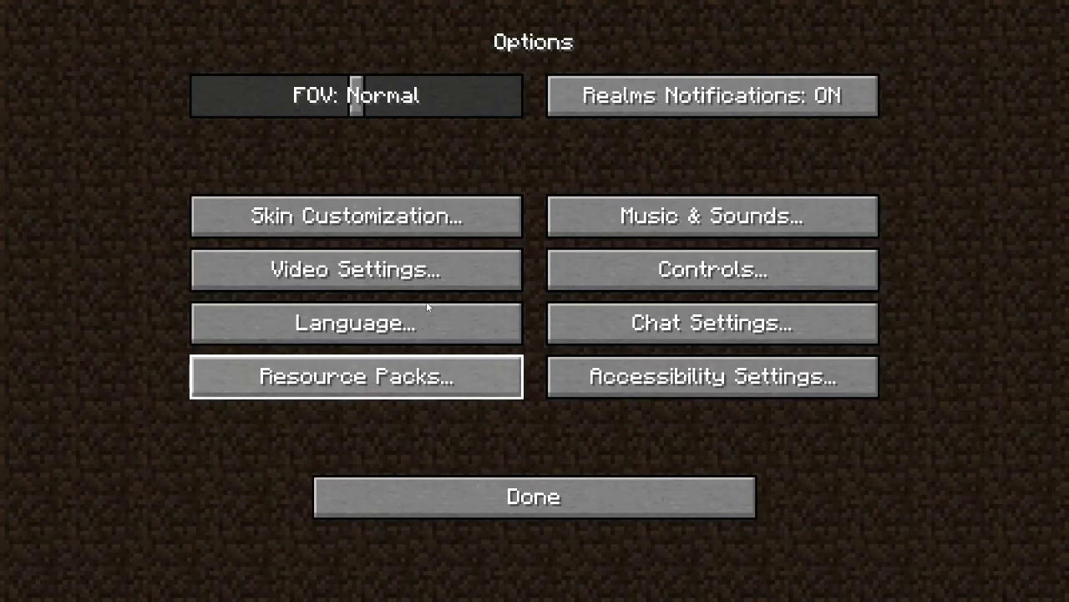
- Move kitten Pack 2.0 into the Selected resource packs and confirm with Done
click(402, 381)
click(573, 144)
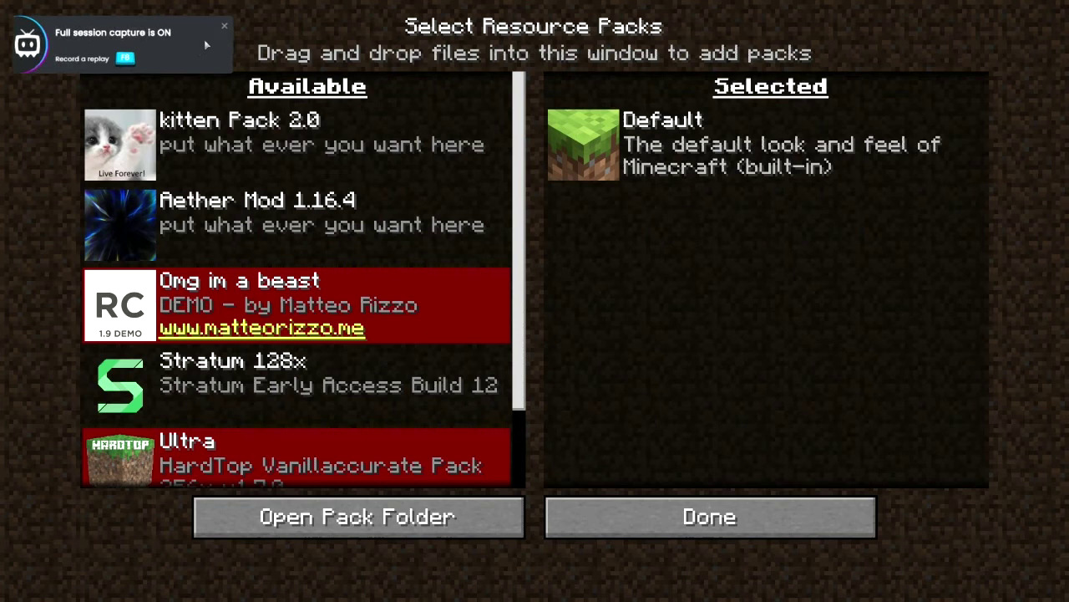
click(224, 29)
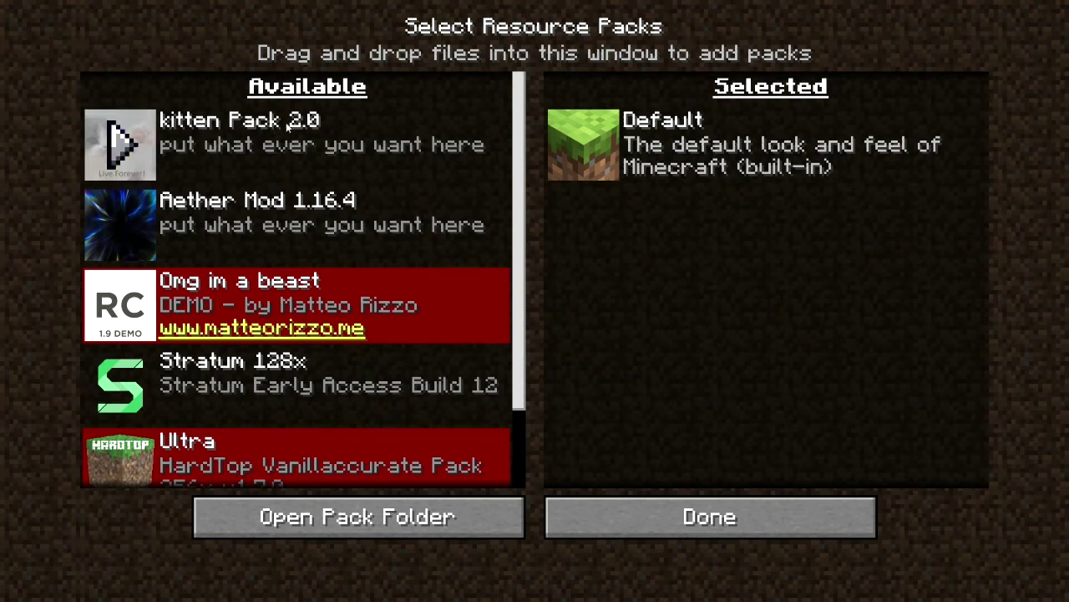
click(92, 141)
scroll(117, 276, down, 1)
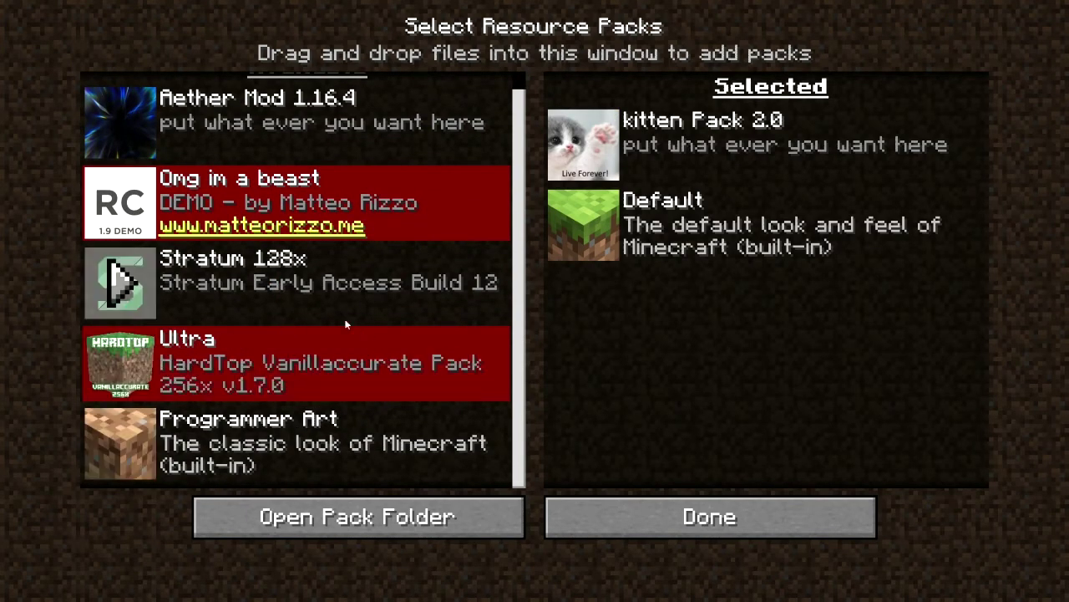
scroll(245, 397, up, 1)
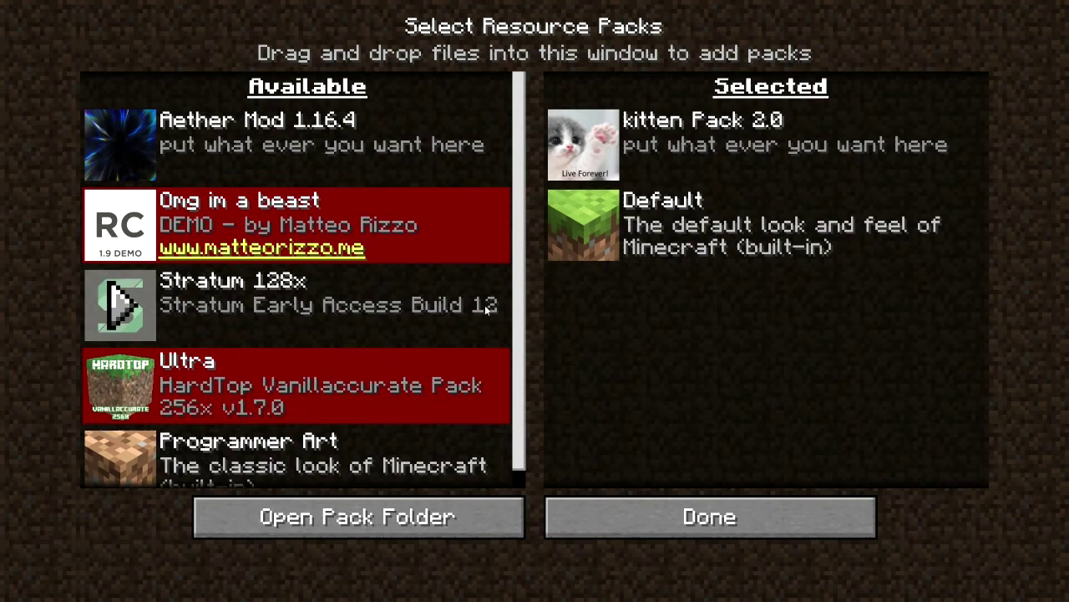
click(690, 540)
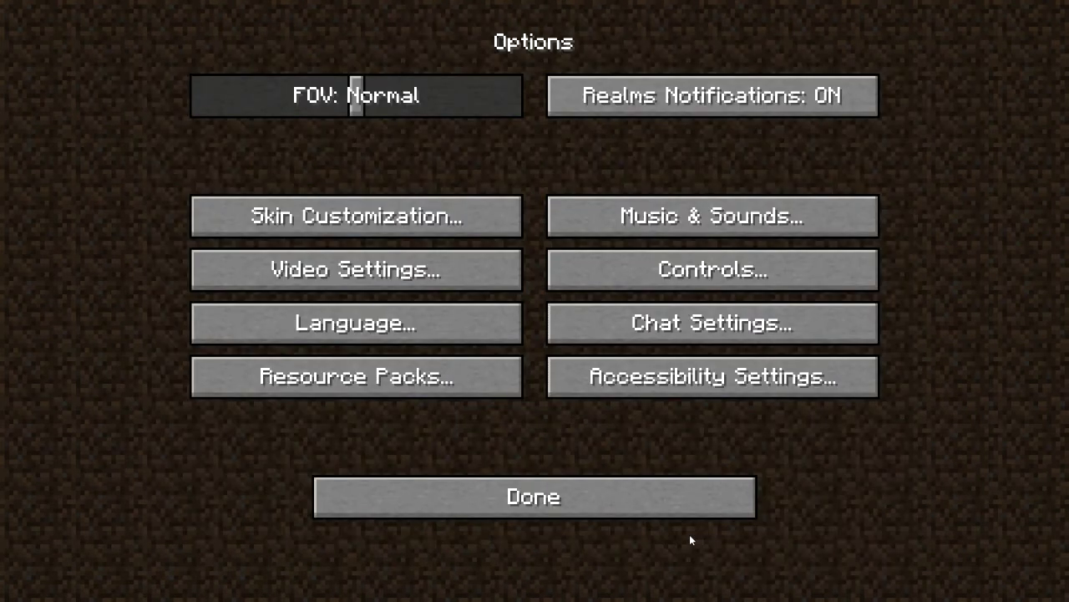
- Leave Options for the title screen and open the Singleplayer world list
click(626, 509)
click(535, 285)
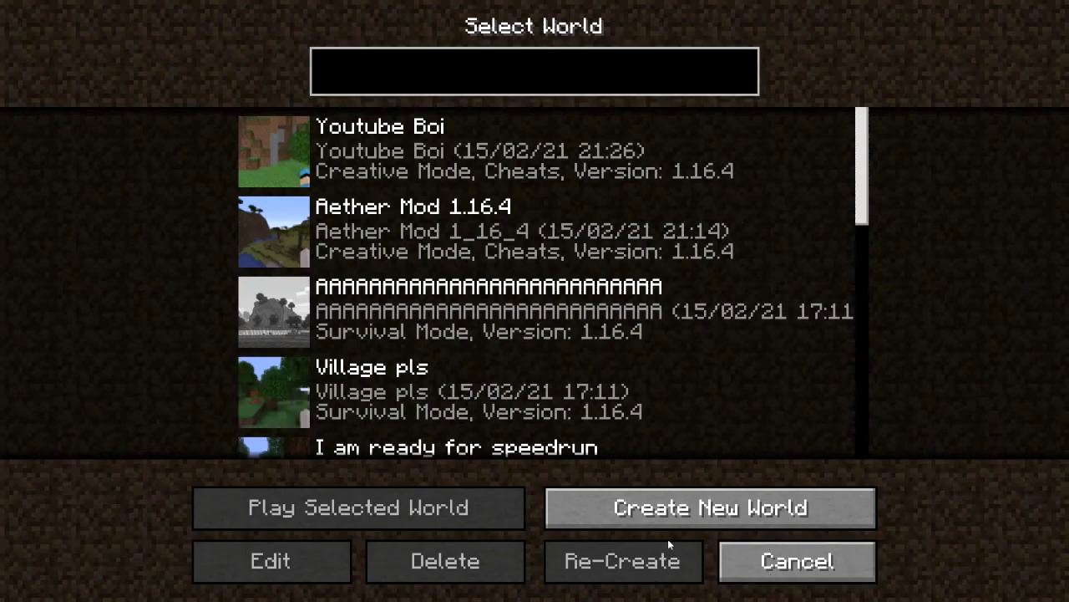
click(727, 557)
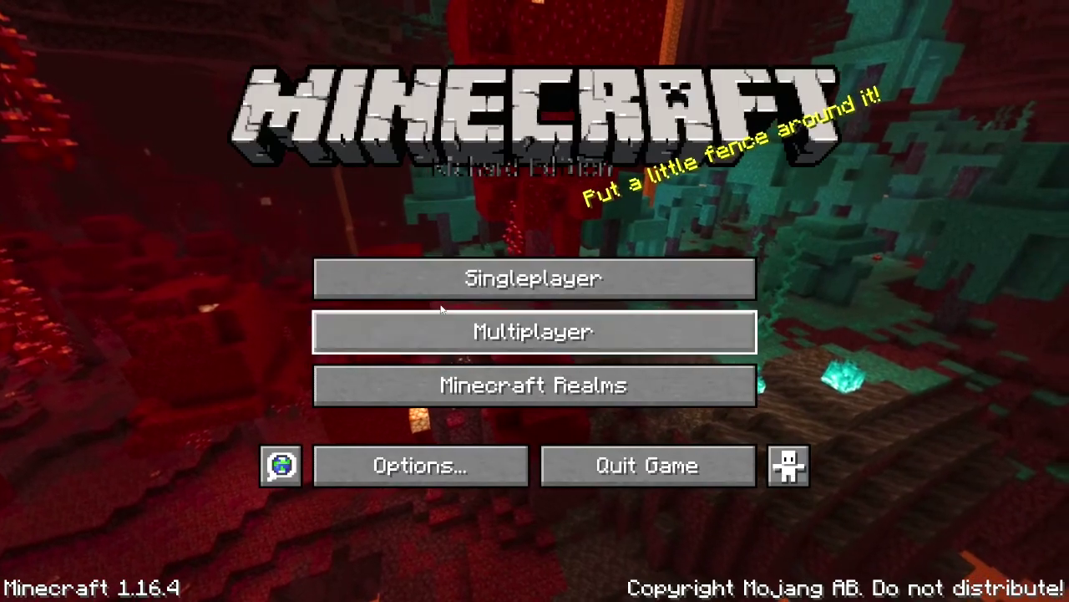
click(455, 280)
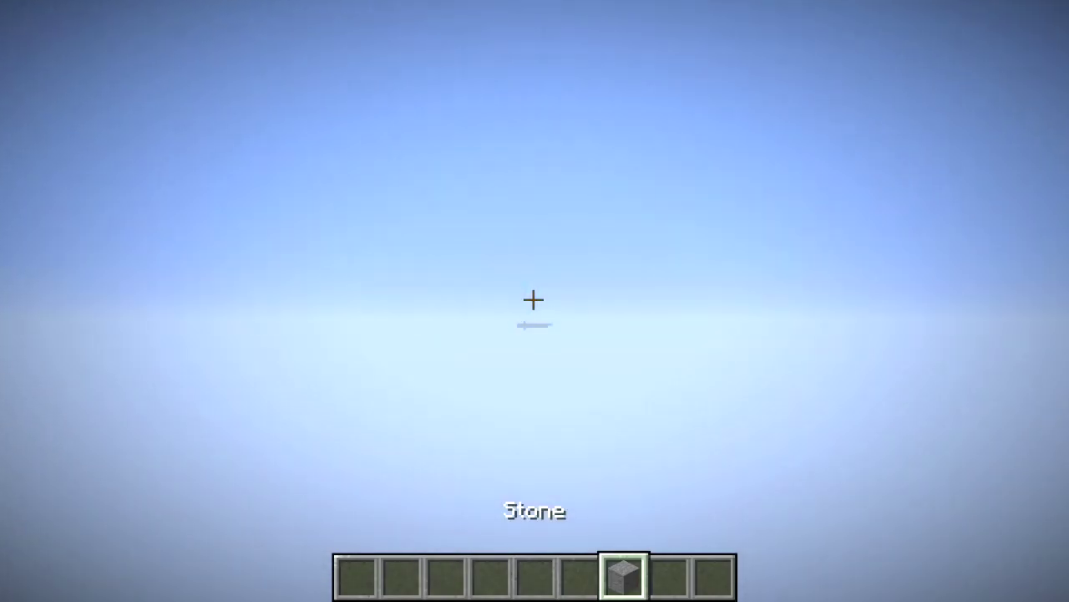
- Discard the Stone from the hotbar using the creative inventory
key(e)
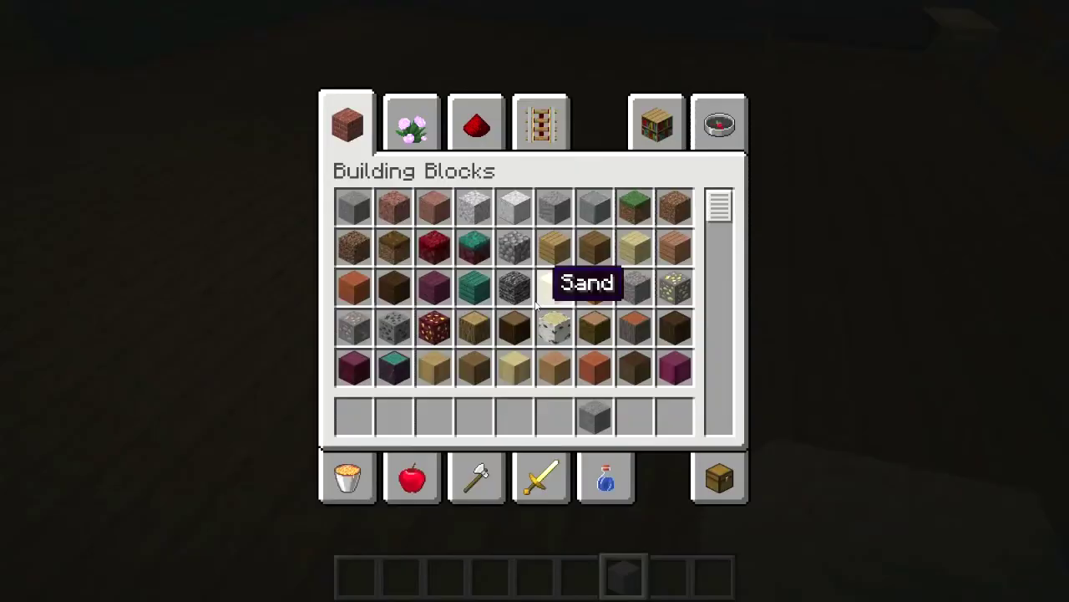
click(594, 413)
click(614, 369)
key(e)
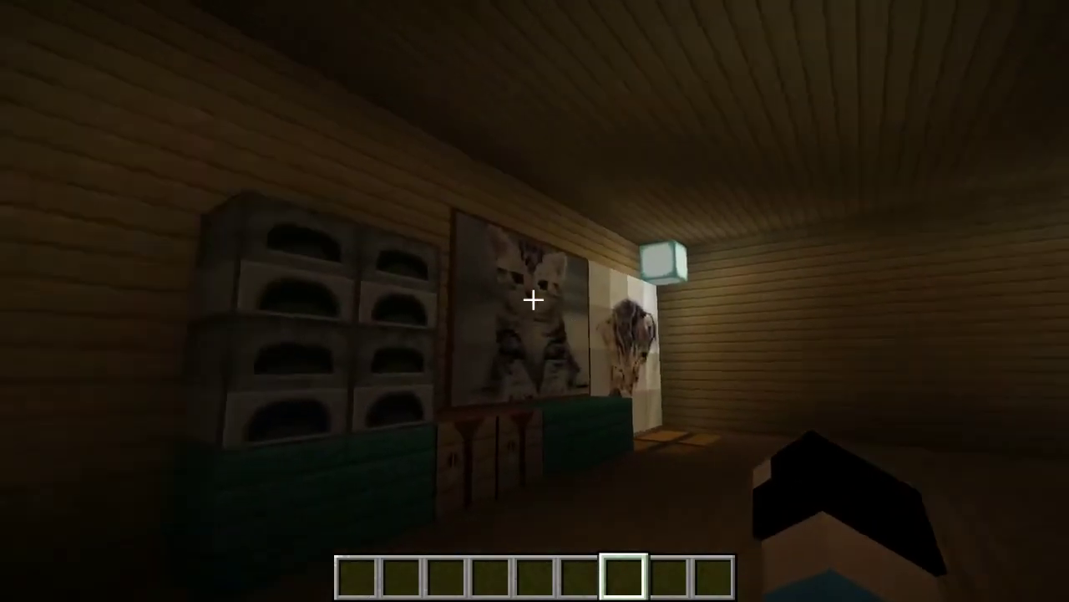
- Walk out of the house to the gap between the glowstone and obsidian frames
key(s)
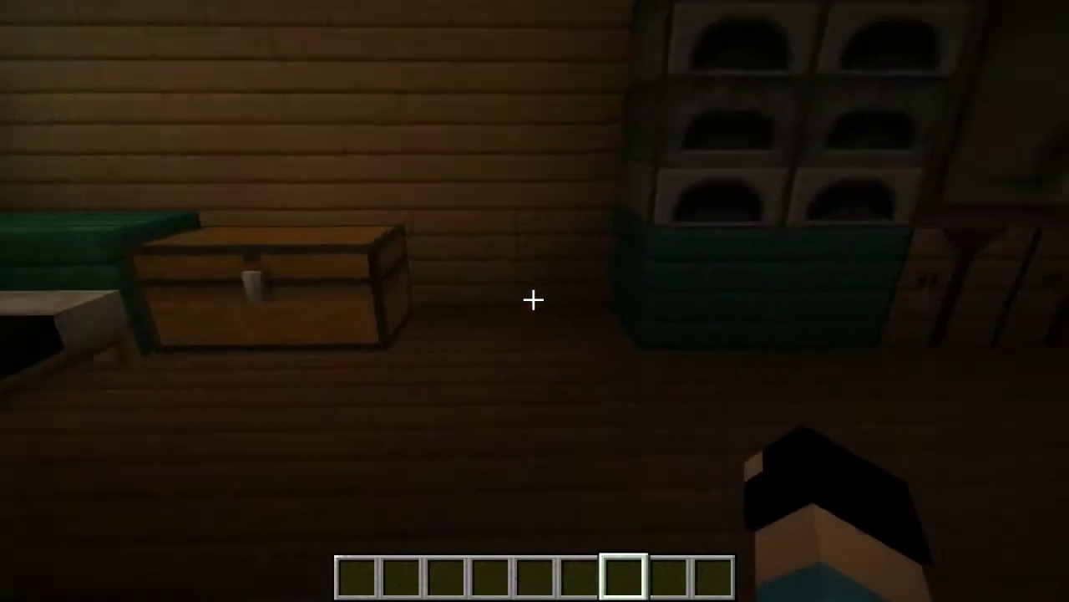
key(w)
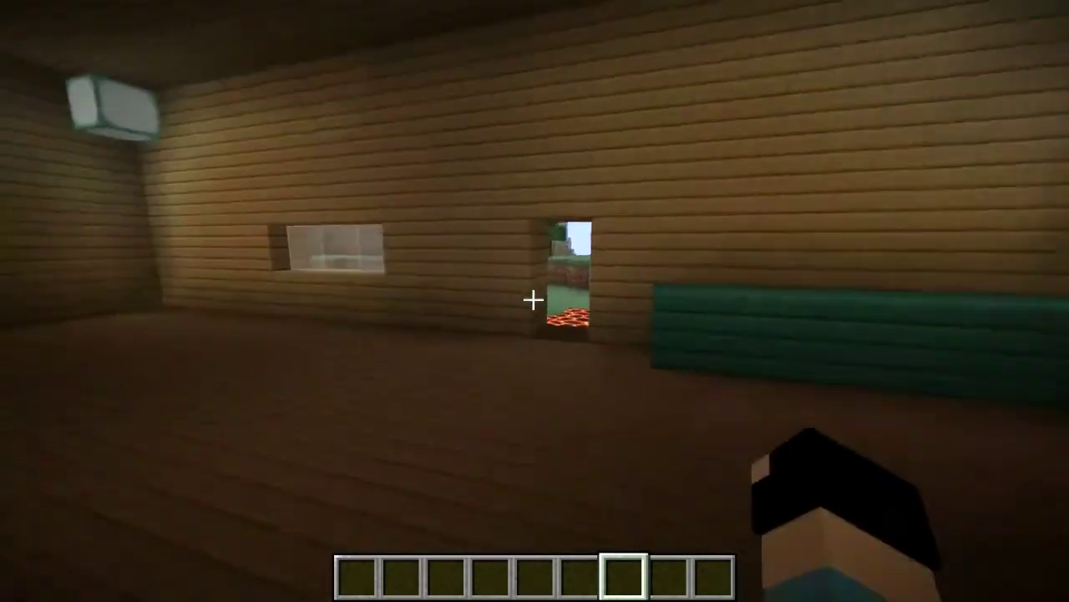
key(w)
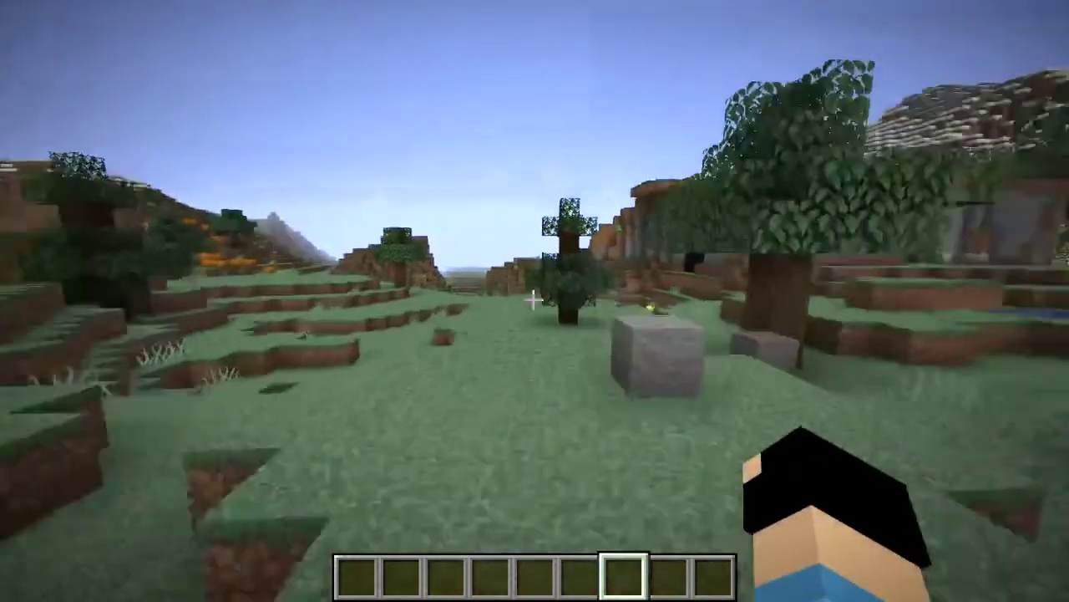
key(w)
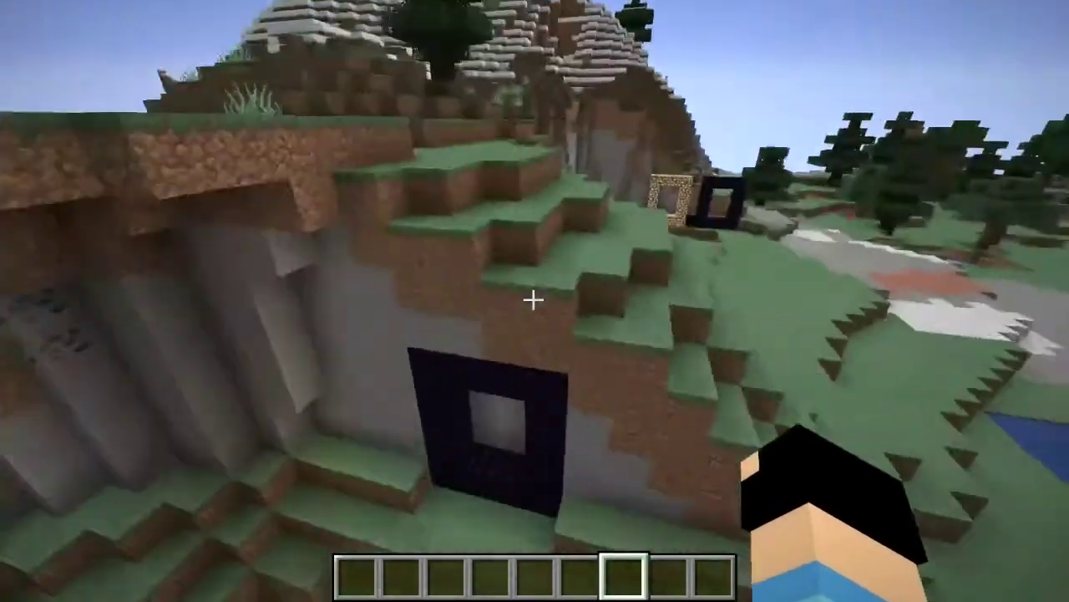
key(s)
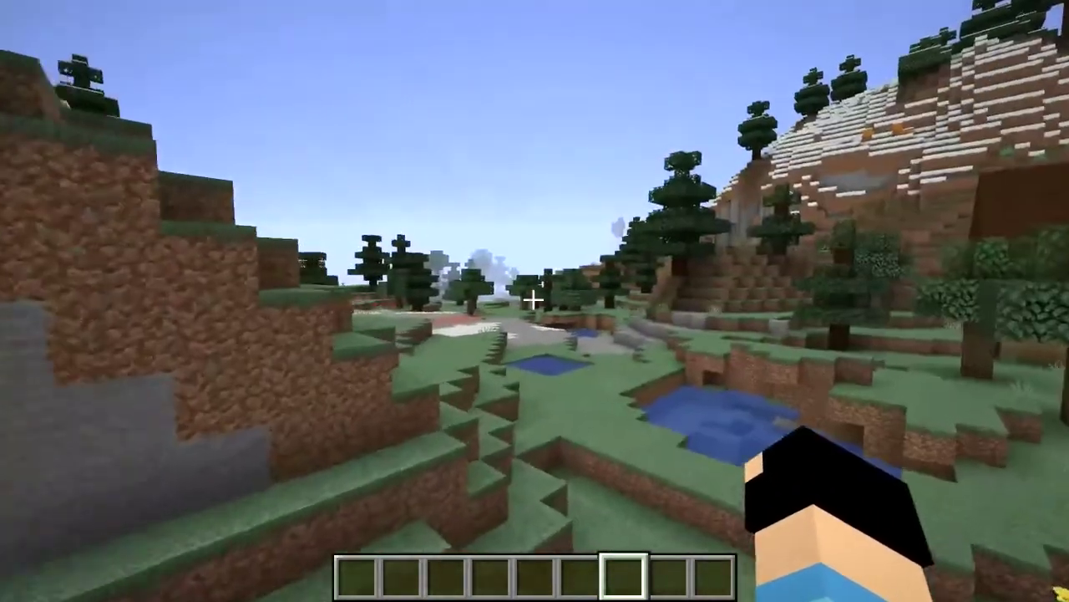
key(w)
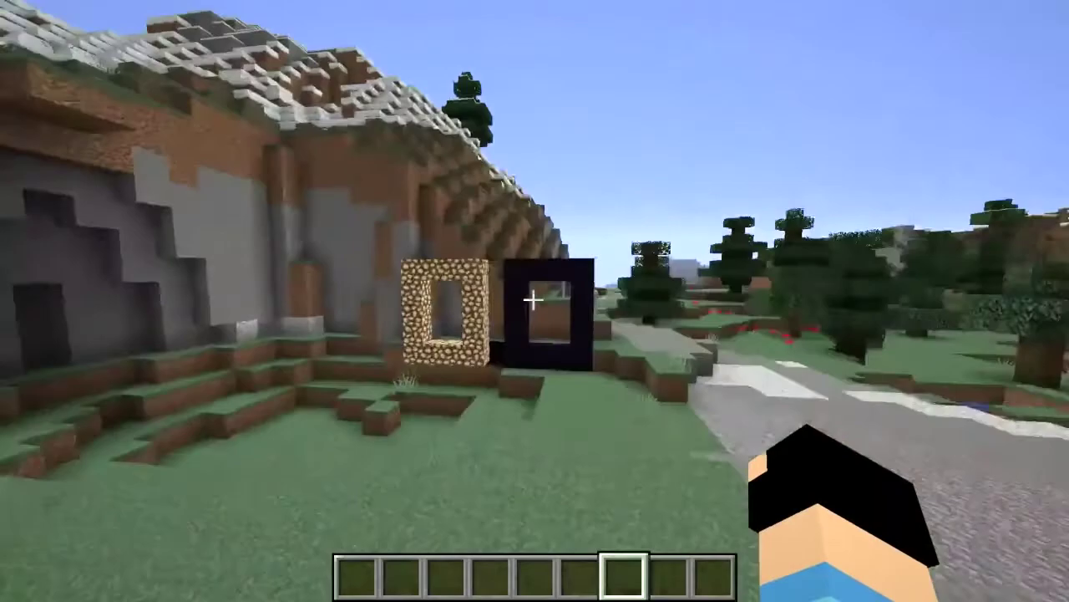
key(w)
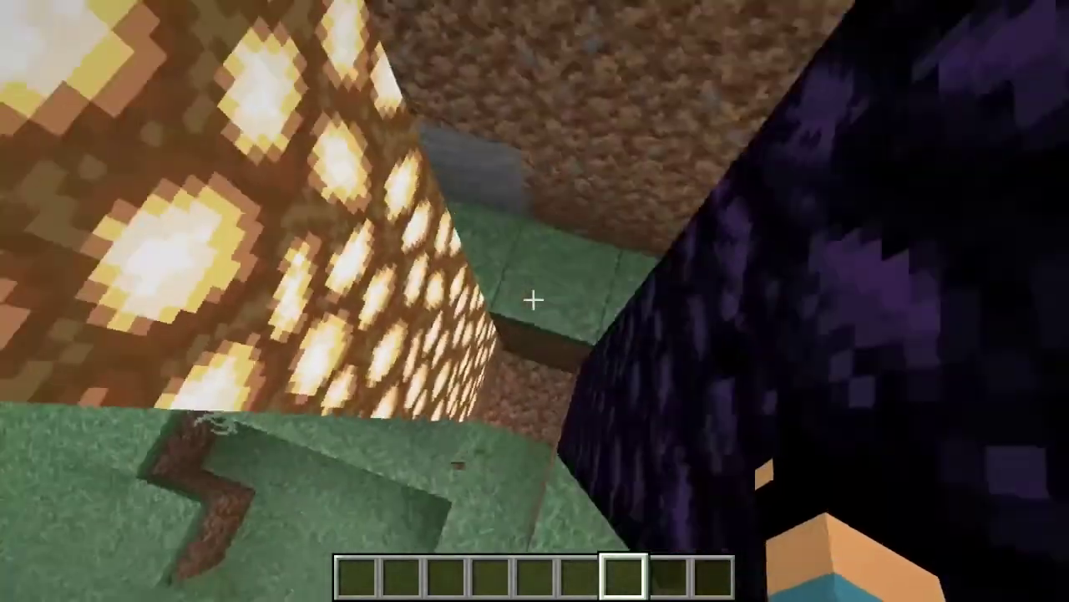
- Pick a grass block into hand and break apart the obsidian portal frame
middle_click(533, 299)
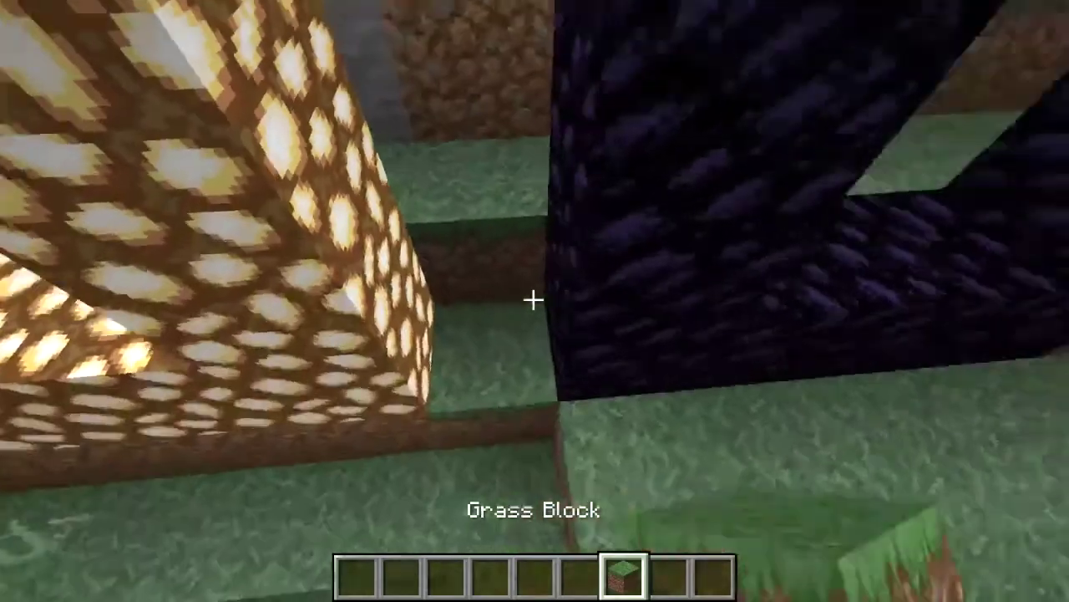
click(533, 299)
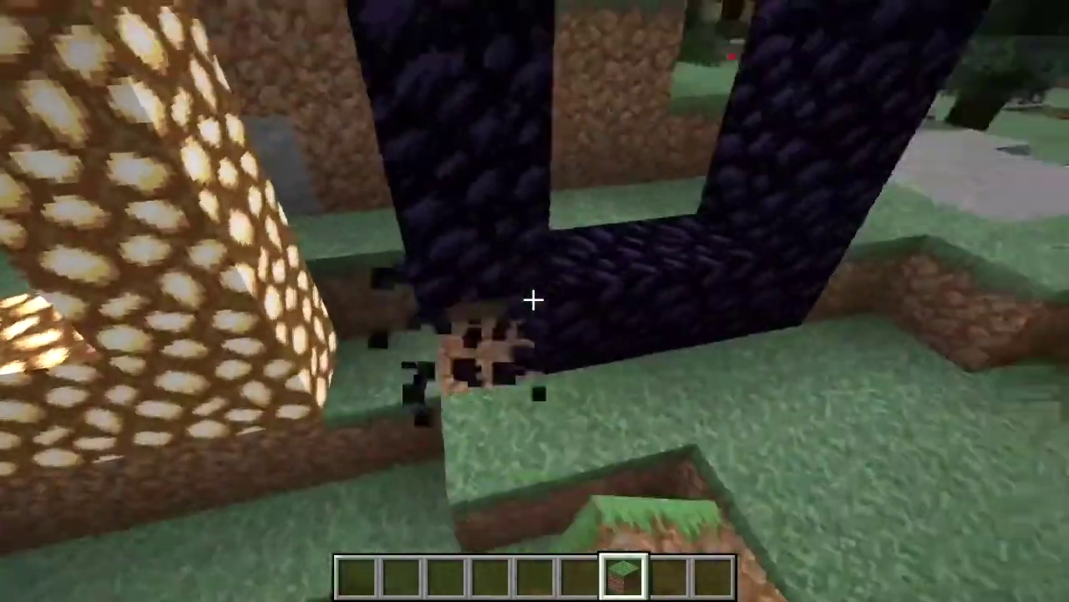
click(533, 299)
click(533, 299)
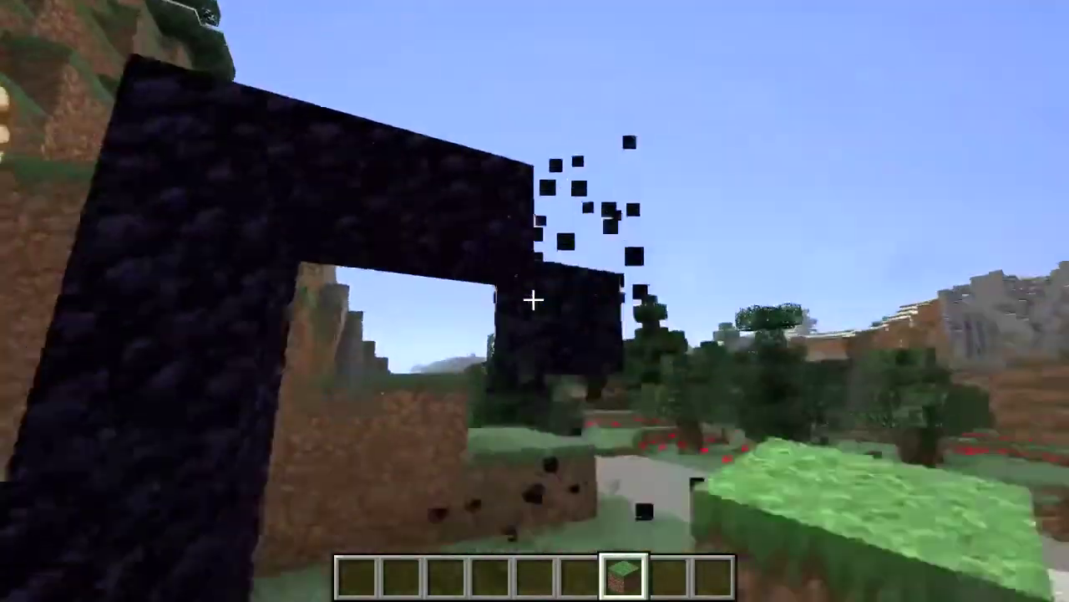
click(533, 299)
click(533, 299)
click(533, 300)
click(533, 299)
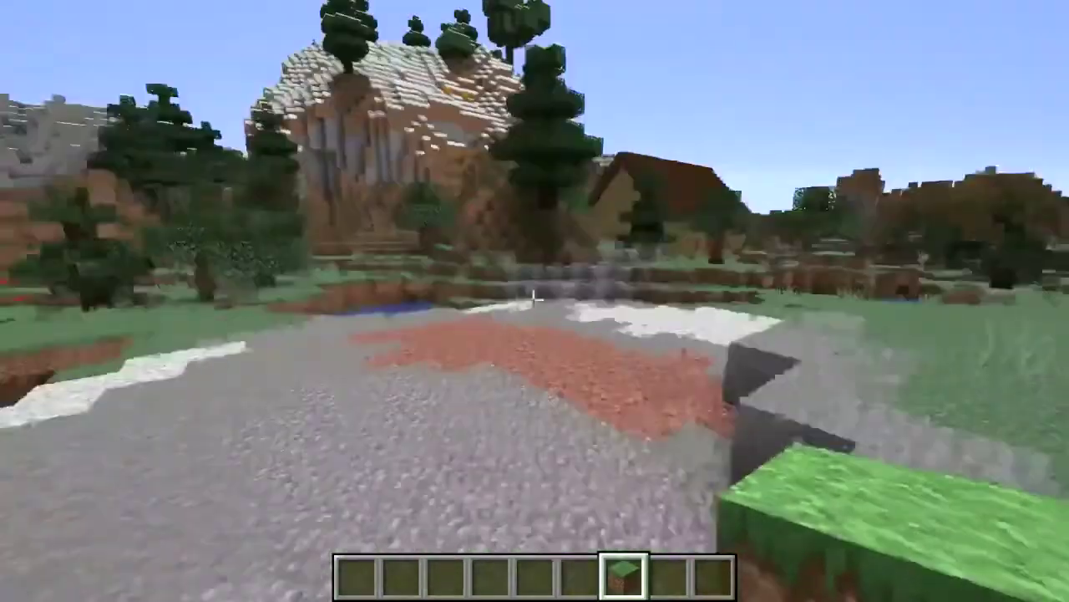
- Place a grass block and a blank warped sign beside the pond
right_click(533, 299)
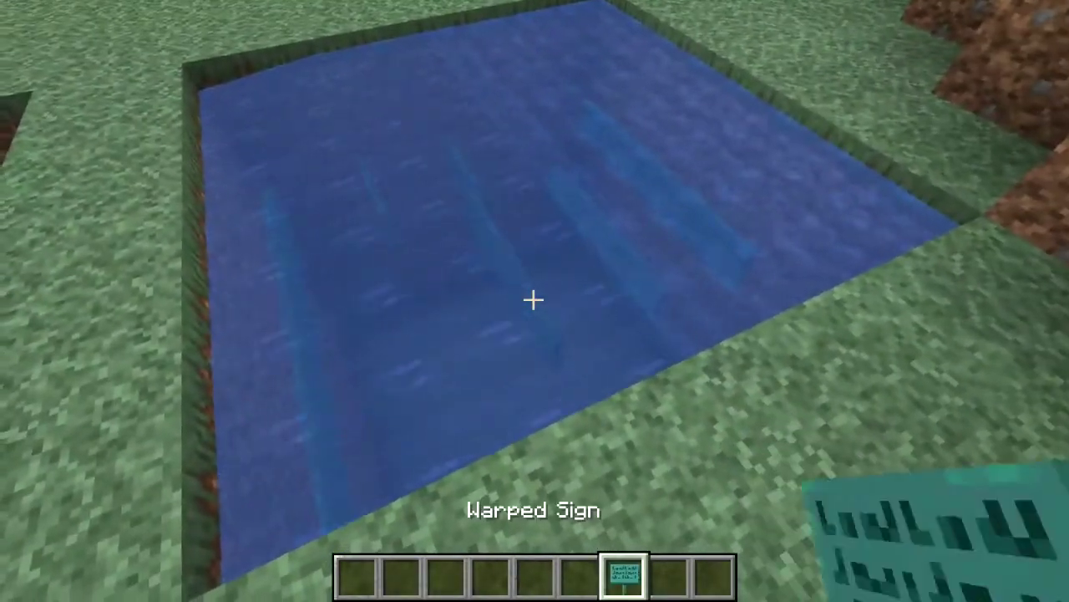
right_click(533, 299)
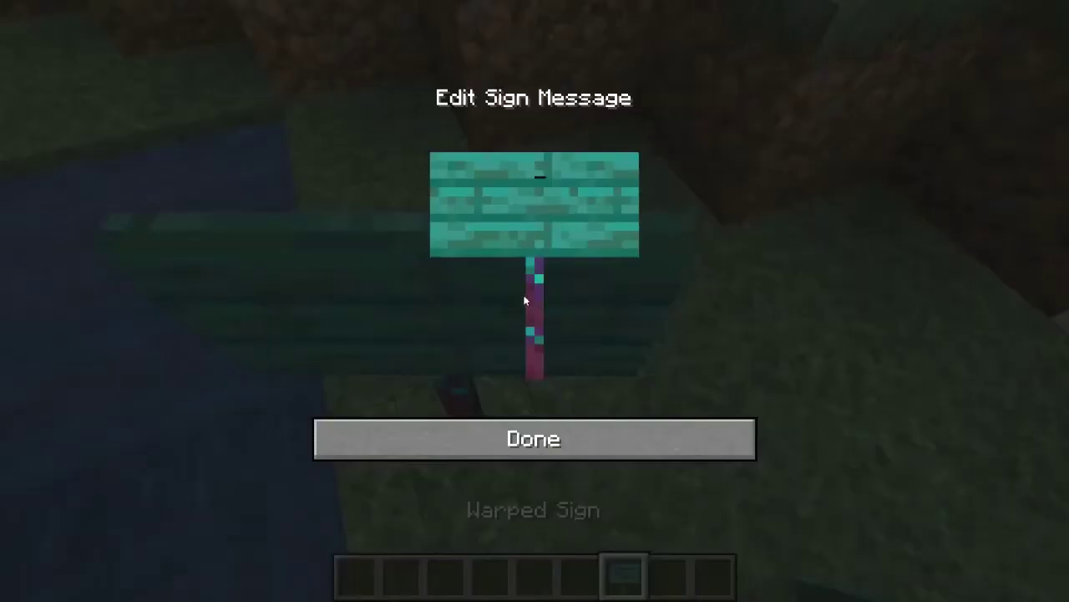
key(Escape)
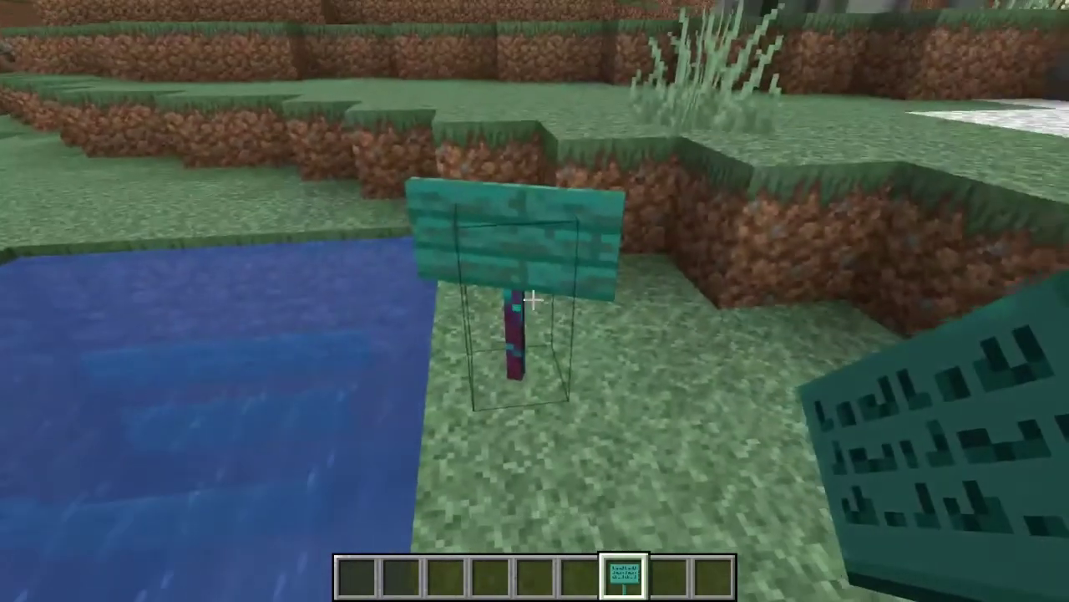
- Place a blue stained glass block by the pond
scroll(535, 301, down, 1)
key(e)
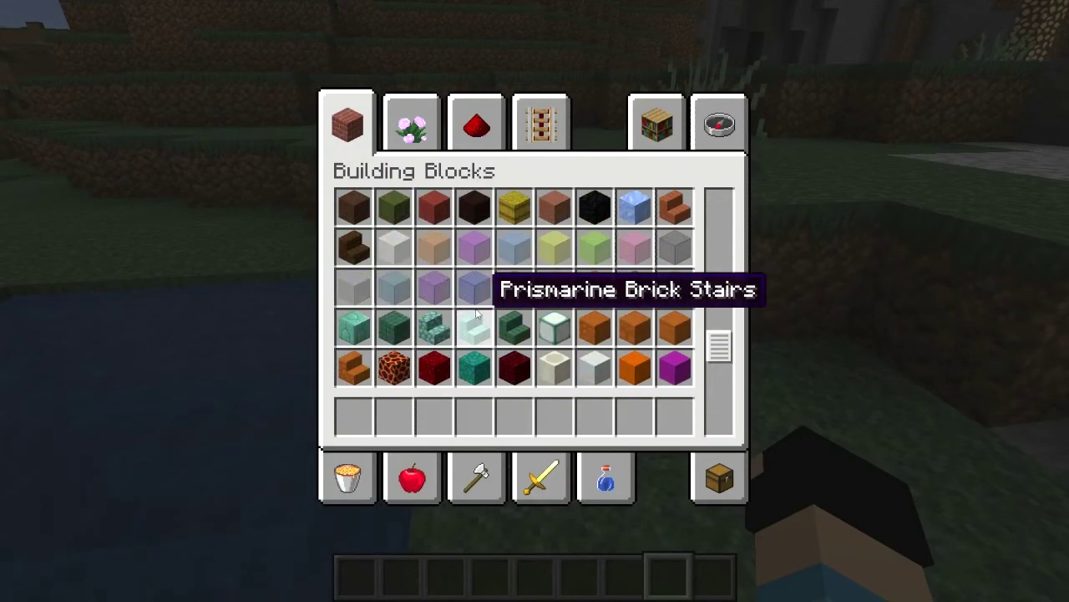
key(e)
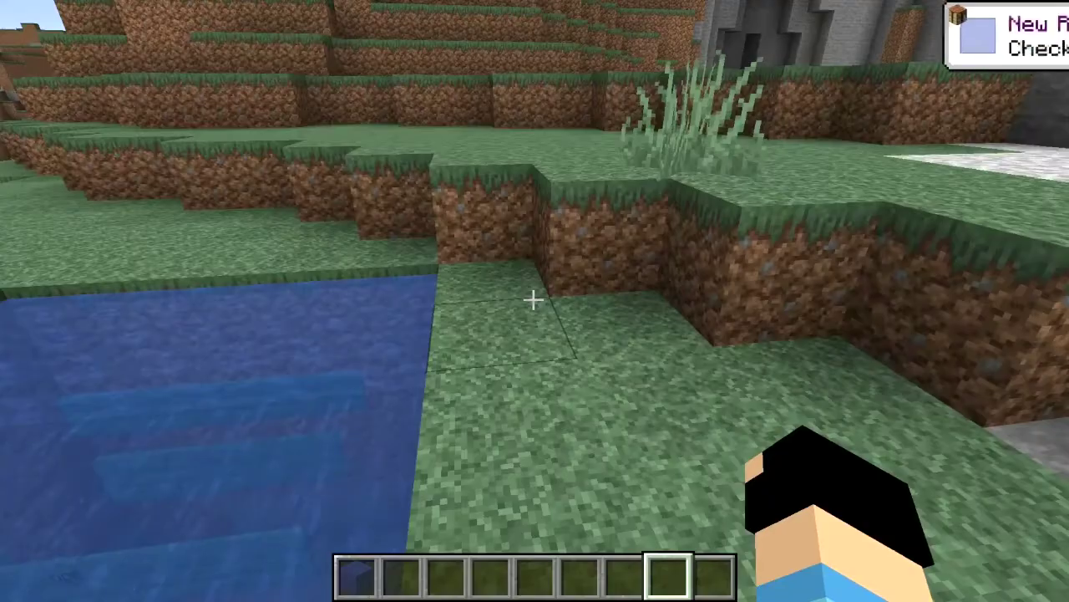
scroll(535, 301, up, 7)
right_click(535, 300)
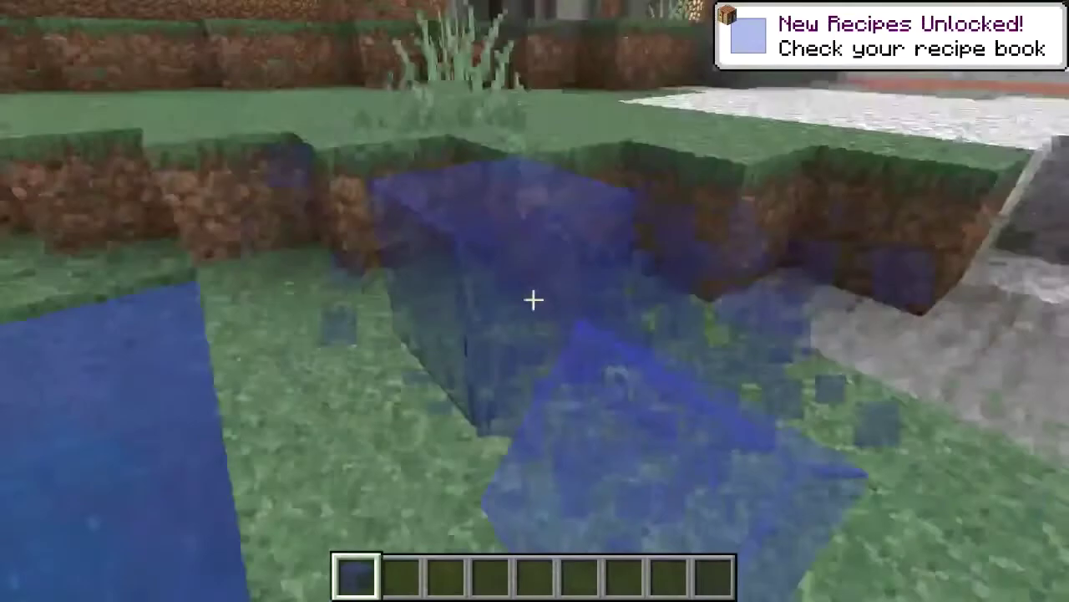
- Pick up a stone block and walk past the spruce tree to the grass beside the wooden house
key(e)
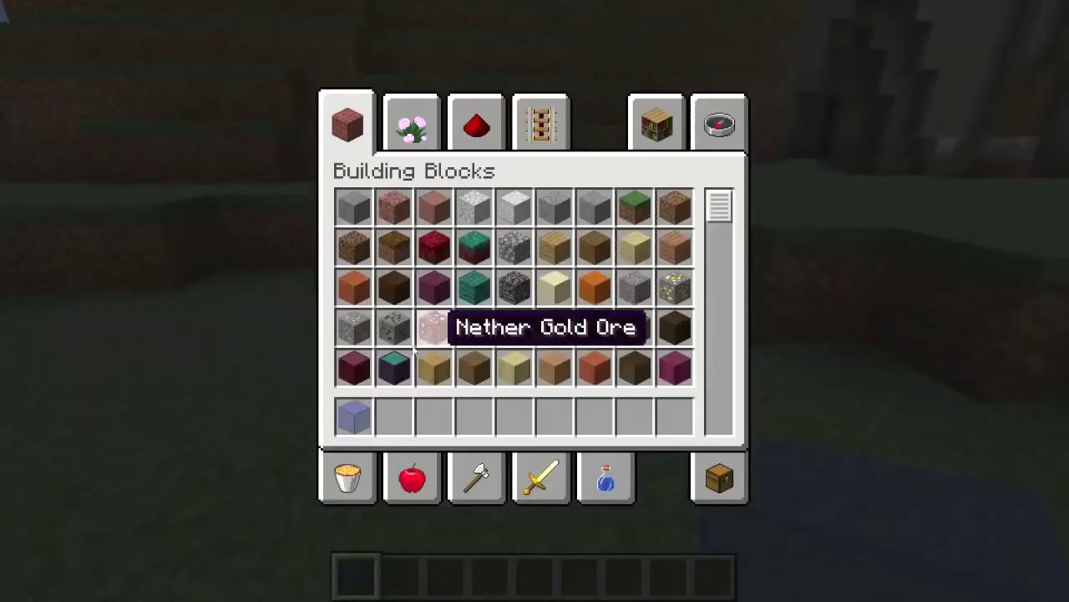
key(e)
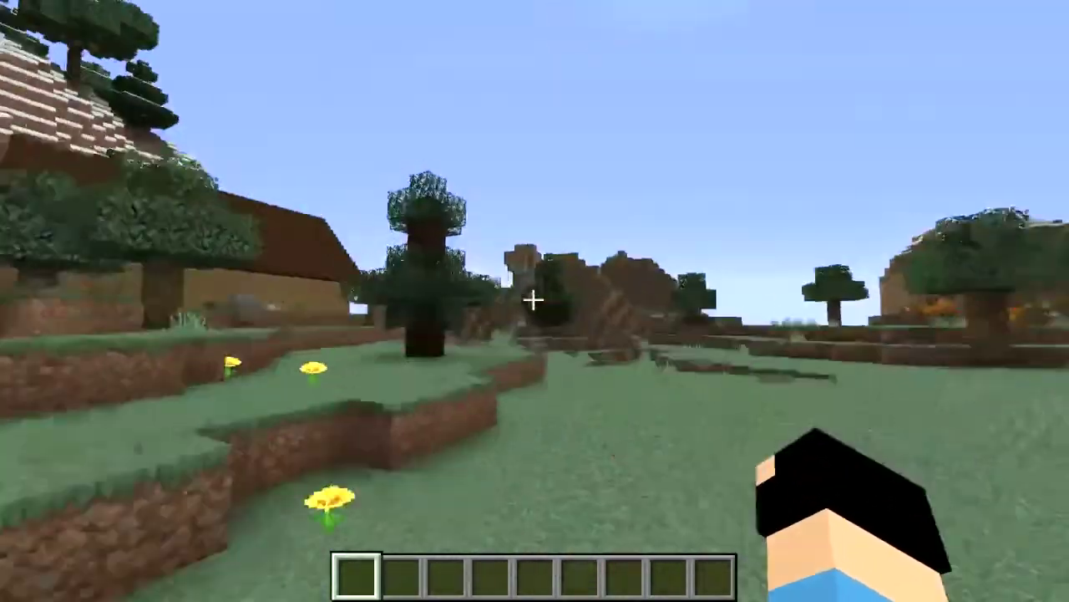
key(w)
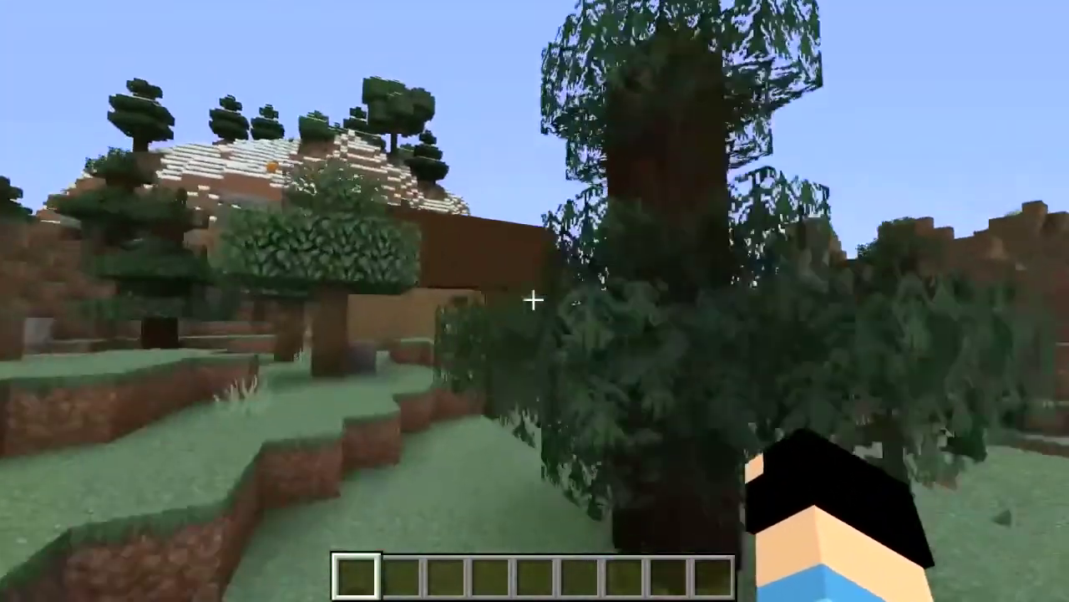
key(w)
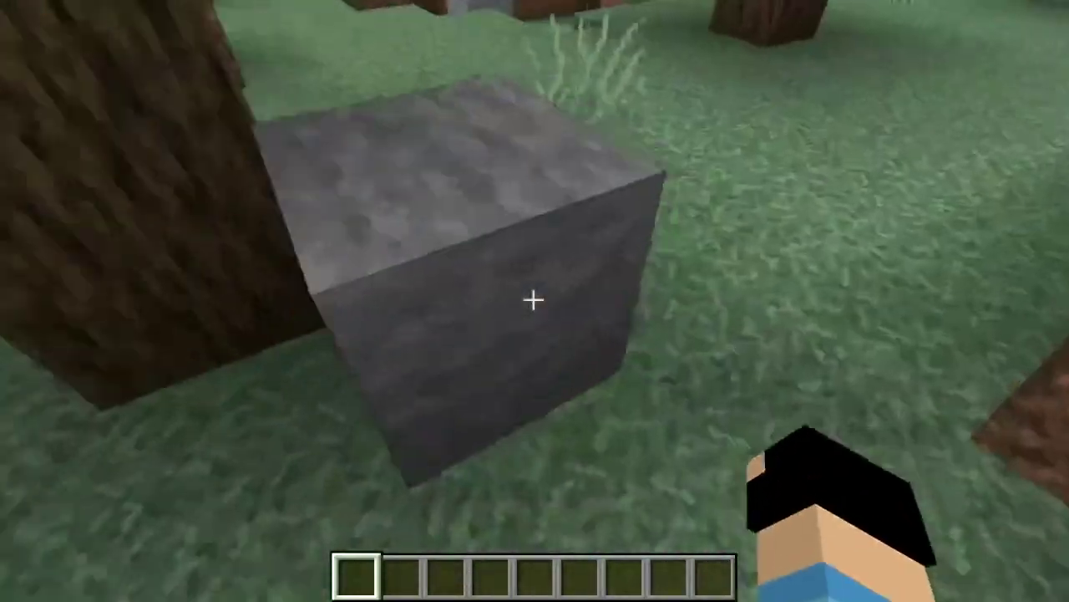
middle_click(534, 299)
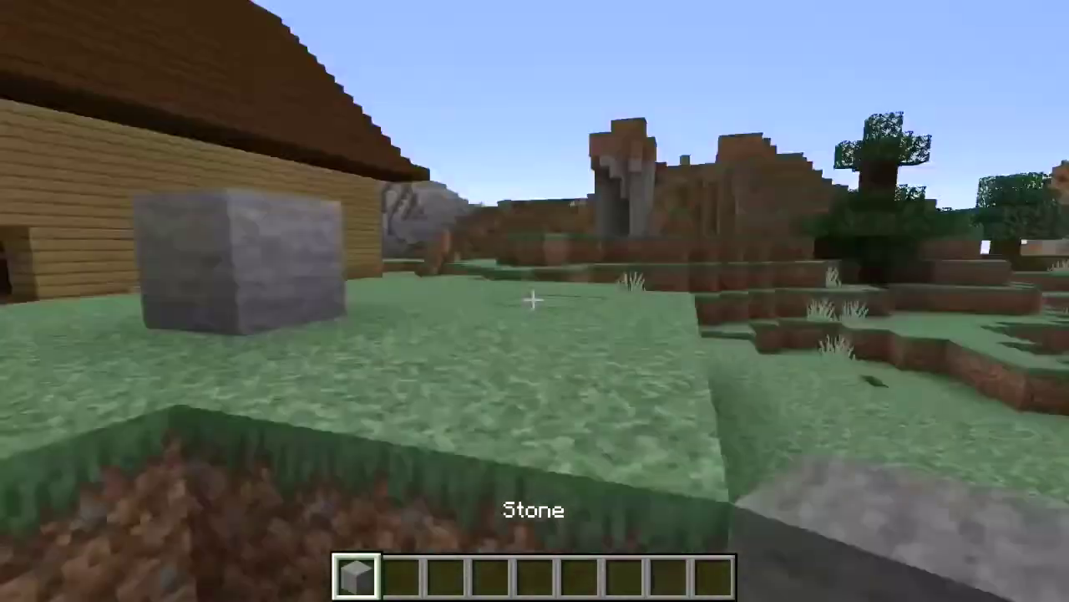
key(w)
key(s)
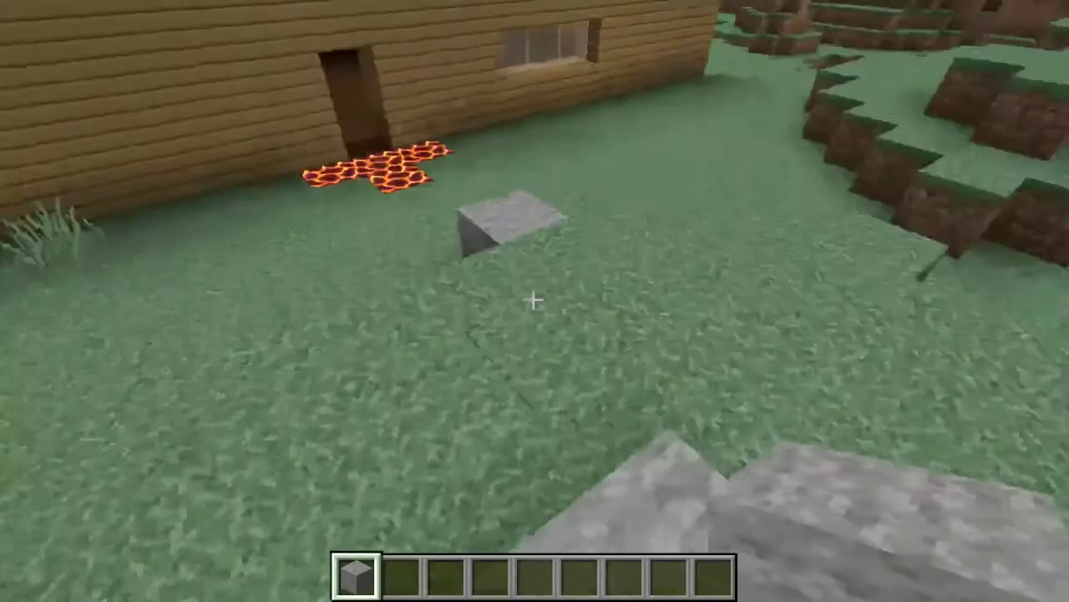
key(w)
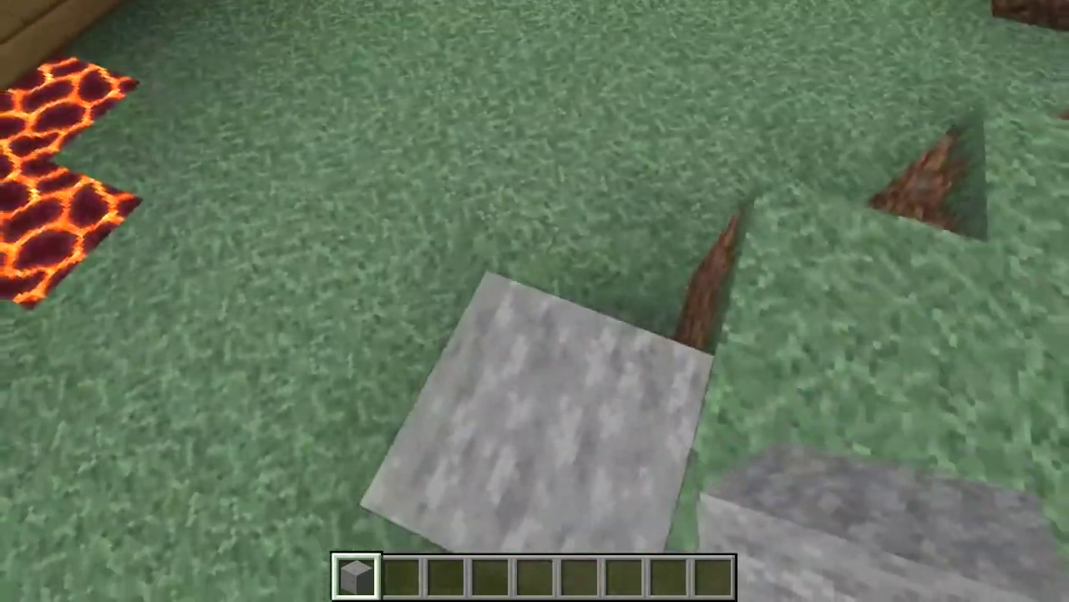
key(w)
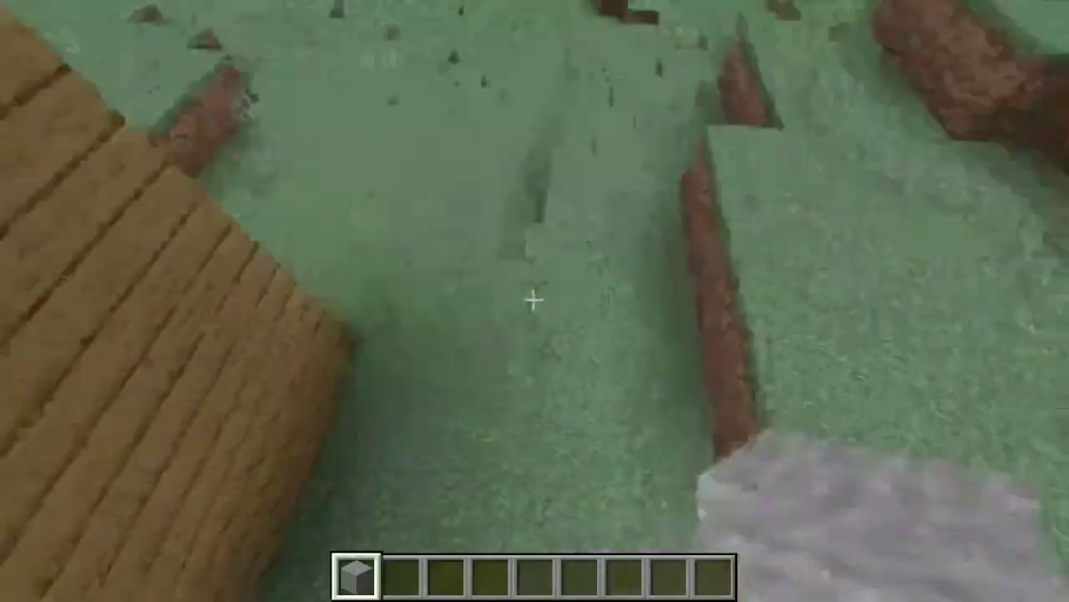
key(w)
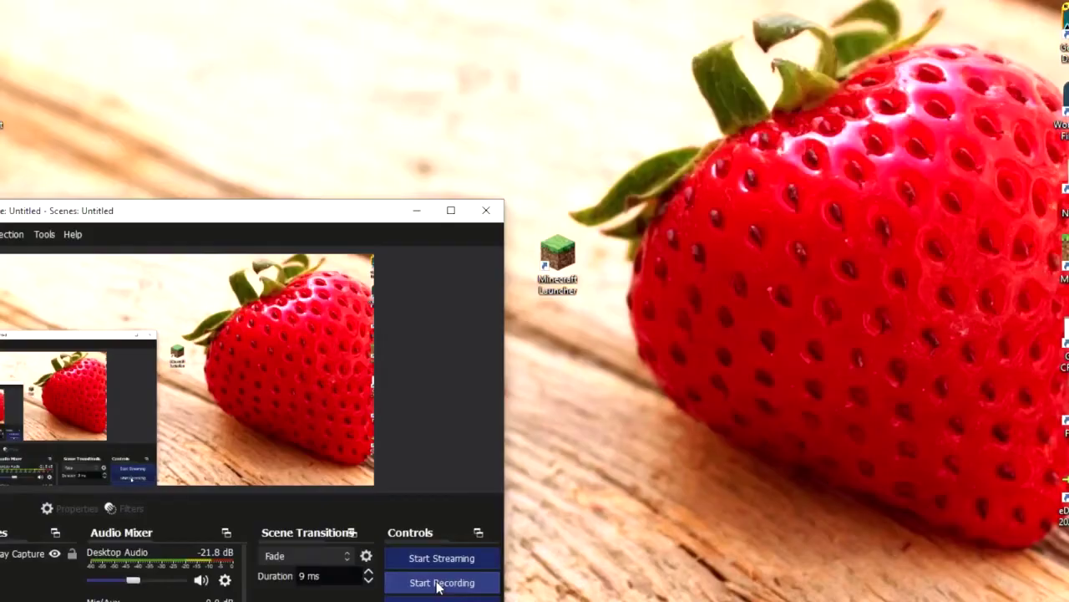
- Minimize OBS, drag the saved video file to the lower left, and select the Minecraft Launcher shortcut
click(440, 580)
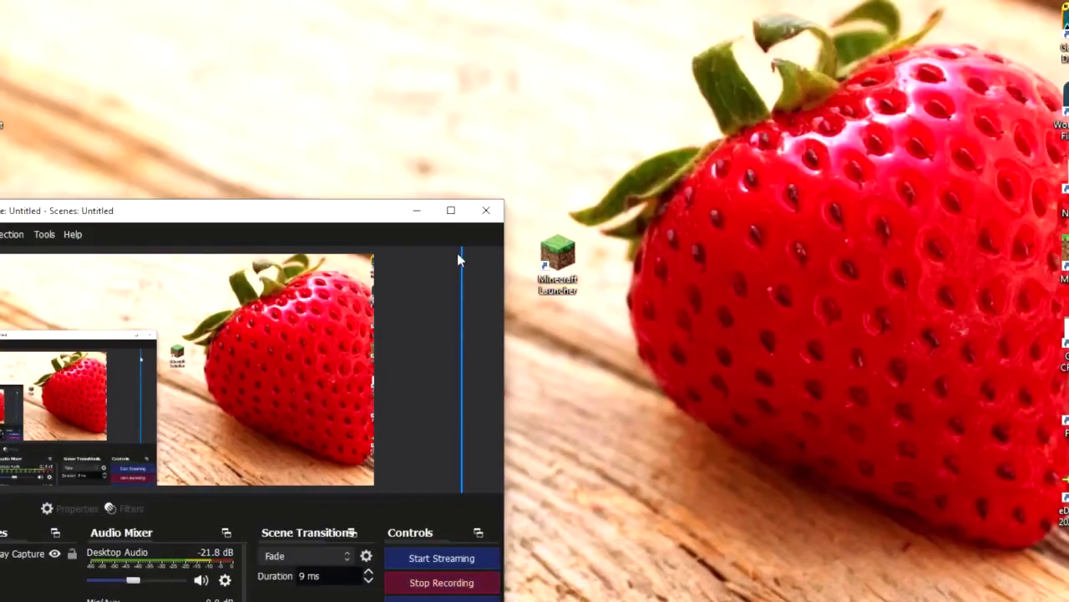
click(416, 209)
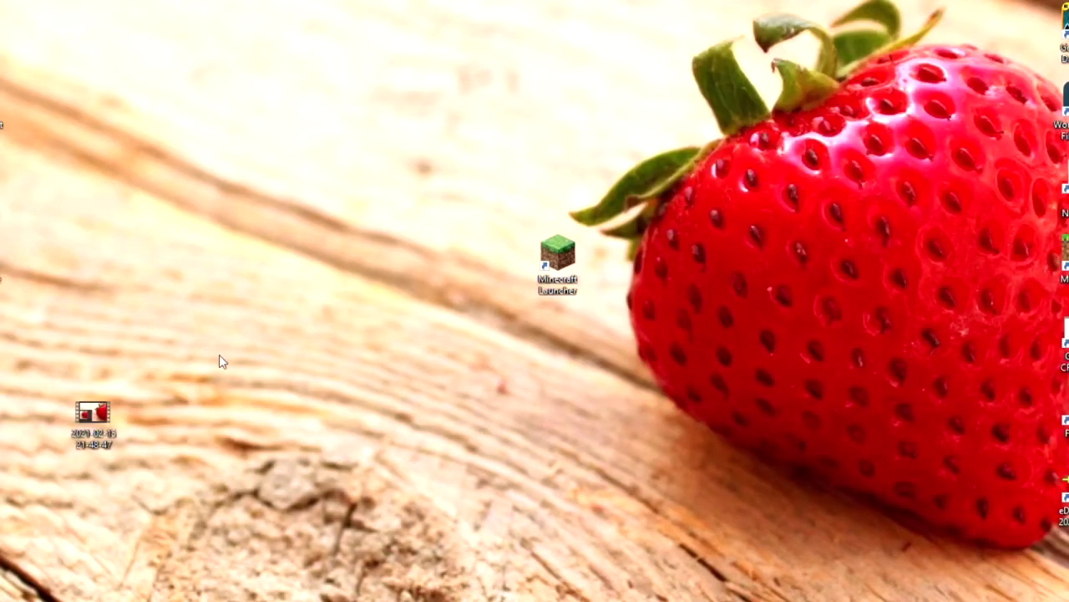
mouse_move(72, 411)
mouse_down()
mouse_move(374, 222)
mouse_move(428, 251)
mouse_move(215, 351)
mouse_move(35, 461)
mouse_up()
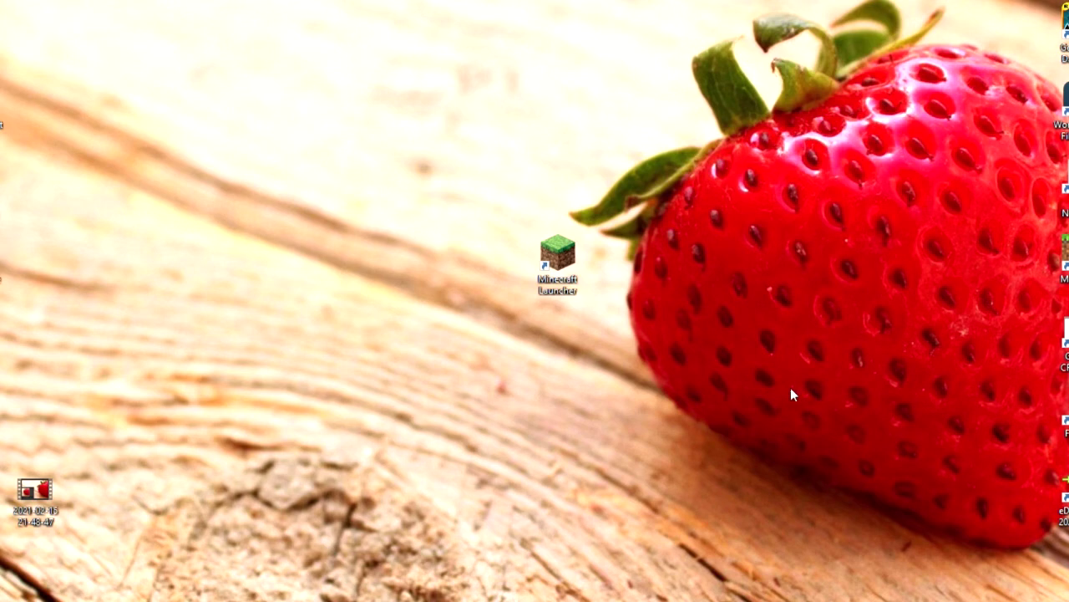
mouse_move(790, 392)
mouse_down()
mouse_move(306, 43)
mouse_move(384, 170)
mouse_move(792, 485)
mouse_up()
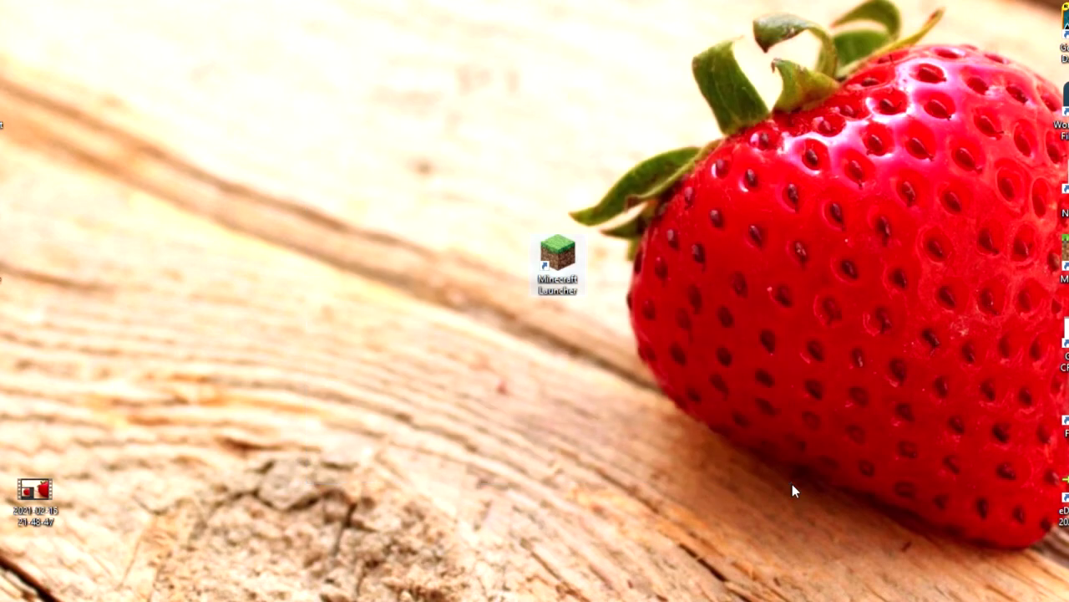